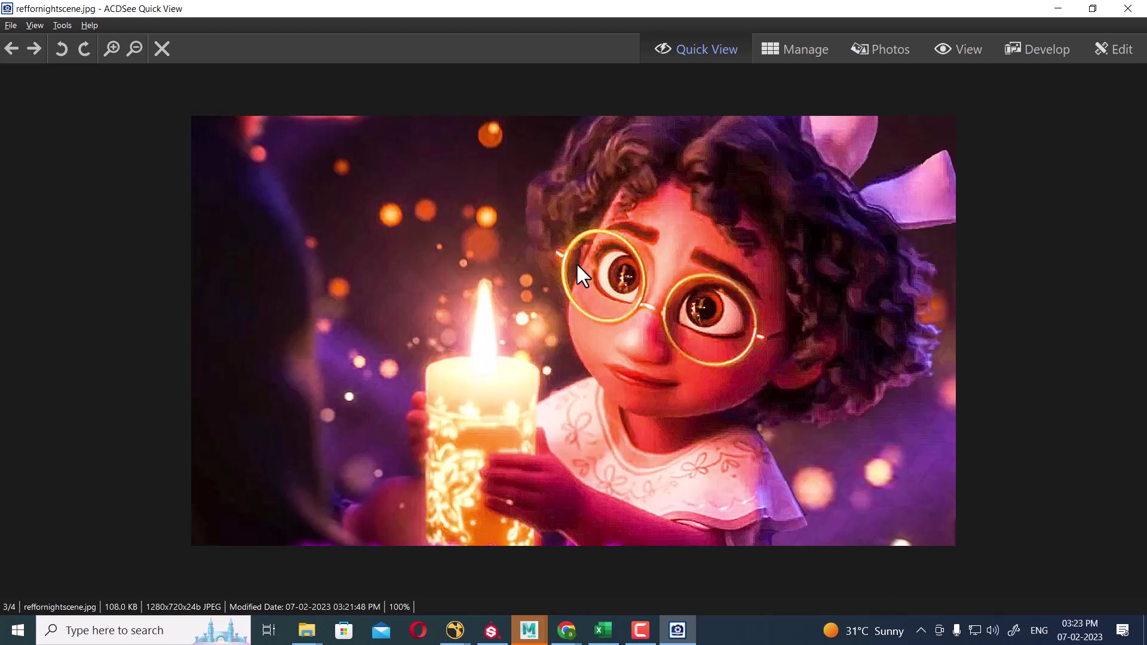
# Close the candle reference image, then open nightLighting (1).mp4 from the lighting work folder and play through its first seconds.
pyautogui.click(1127, 9)
pyautogui.click(803, 372)
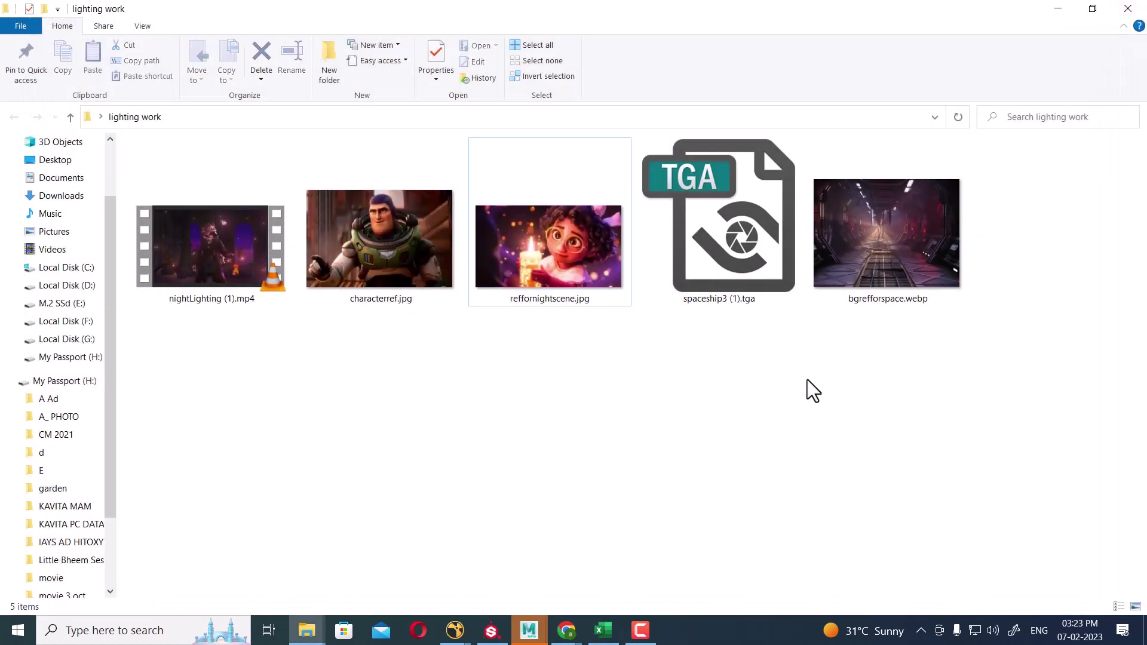
pyautogui.doubleClick(240, 257)
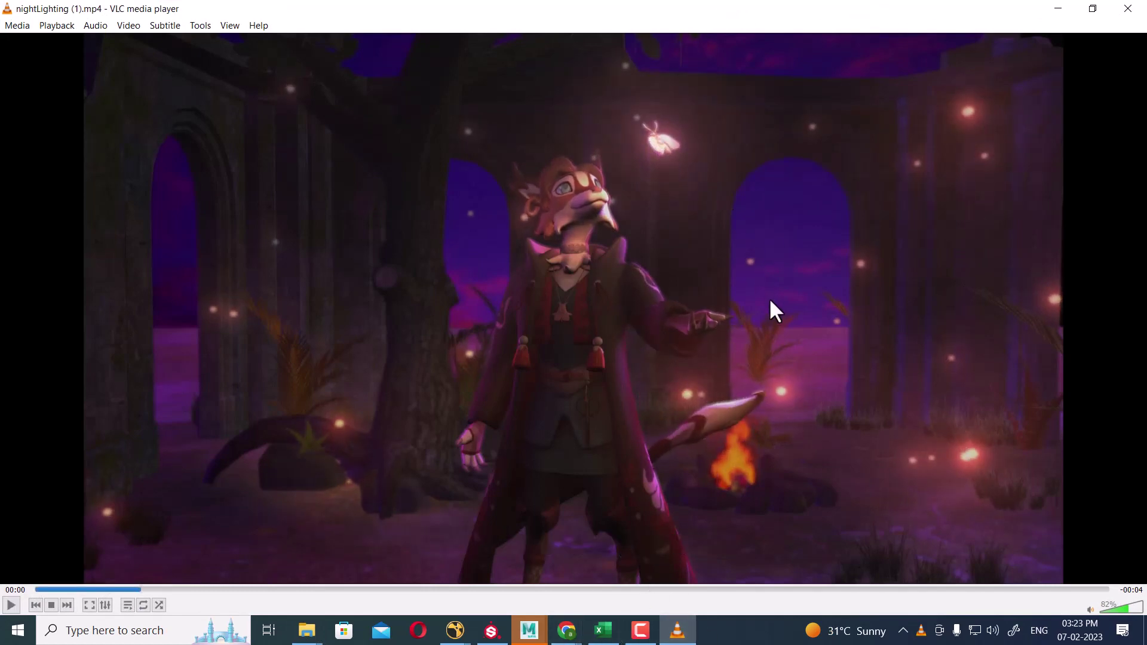
pyautogui.press('space')
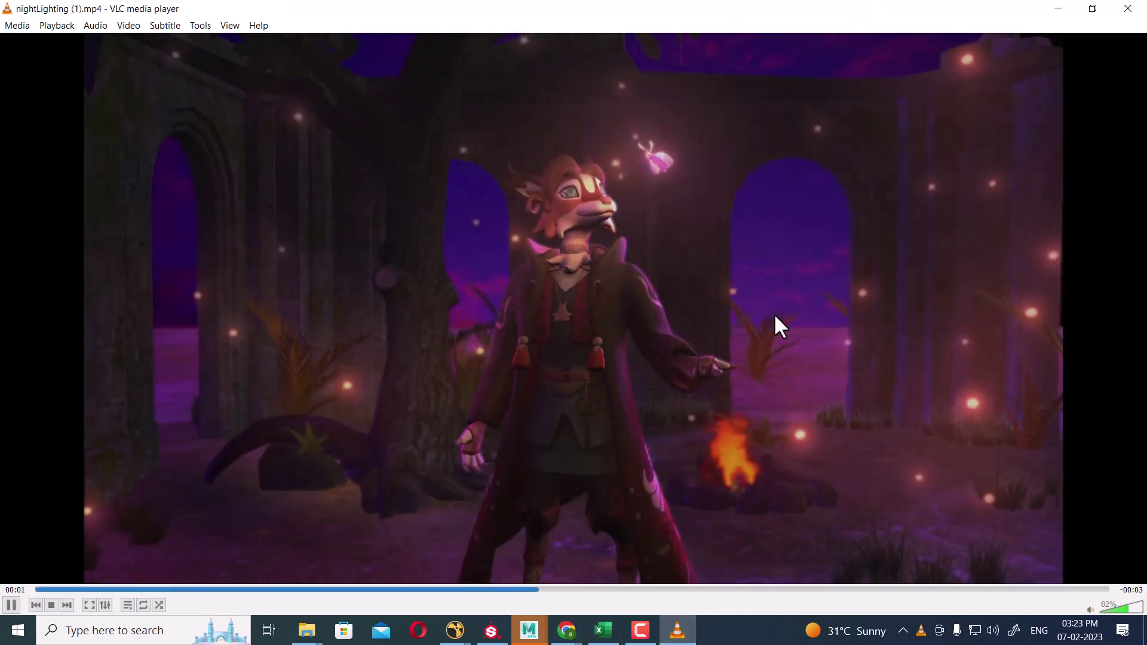
pyautogui.press('space')
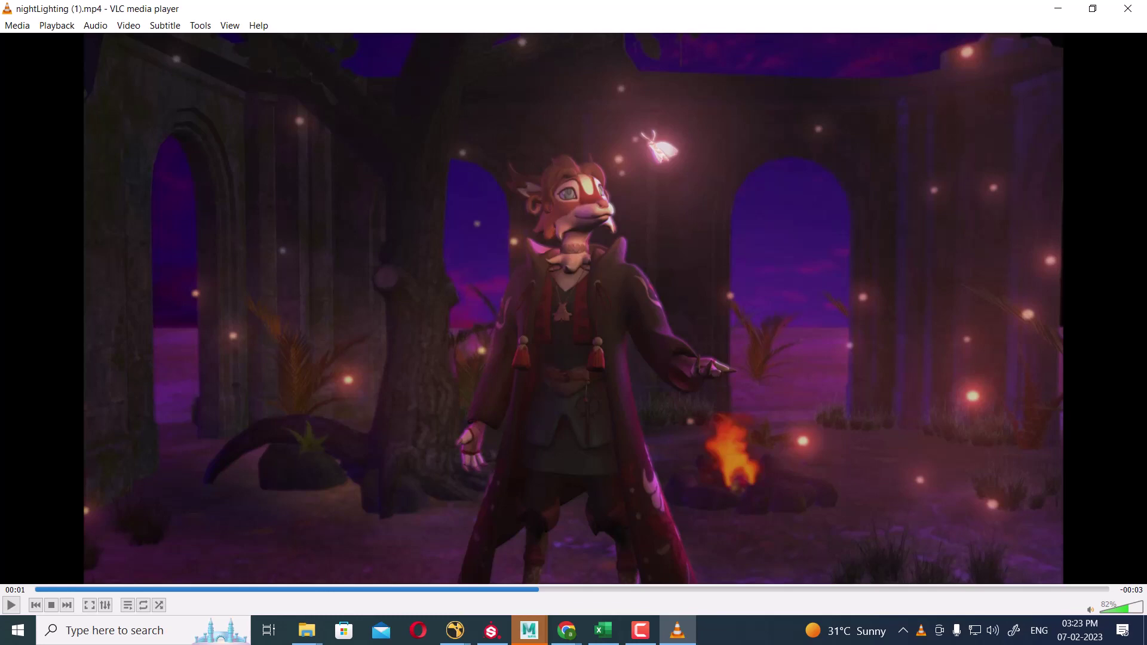
pyautogui.press('space')
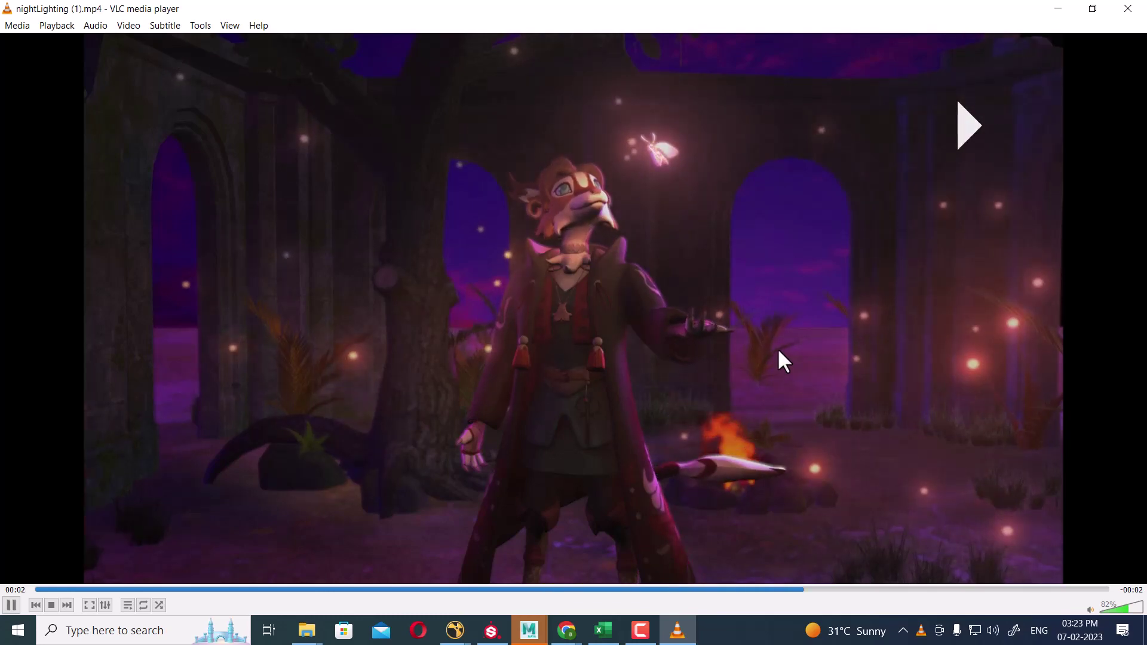
# Loop the nightLighting video in full screen, pause it on a frame near its start and leave full screen.
pyautogui.press('l')
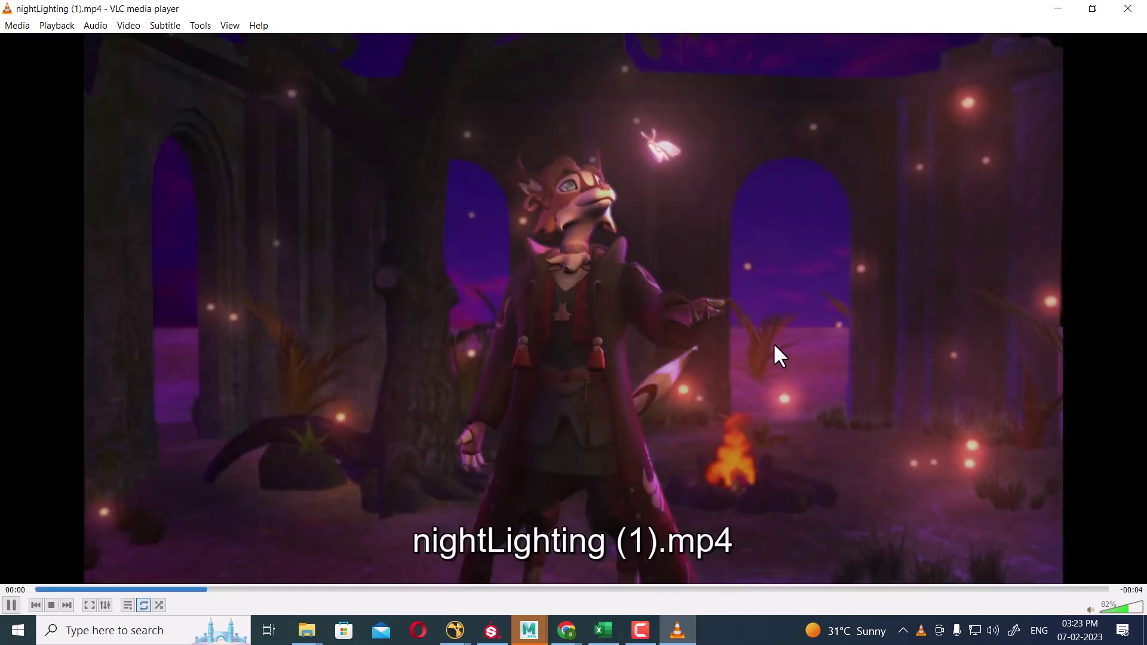
pyautogui.press('f')
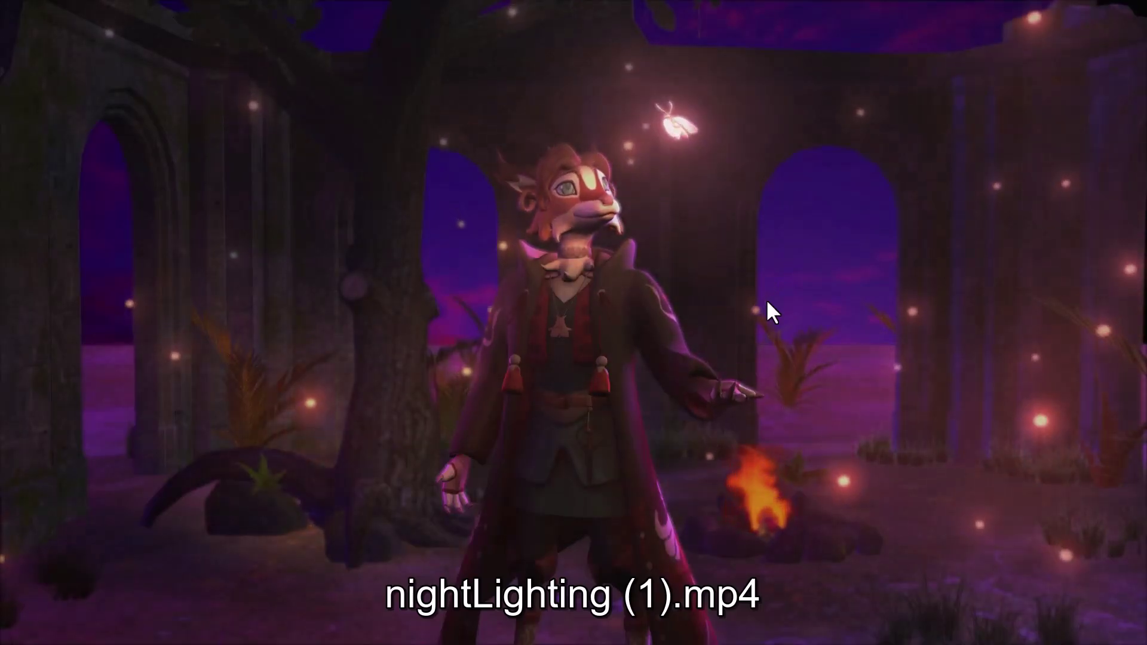
pyautogui.moveTo(760, 290)
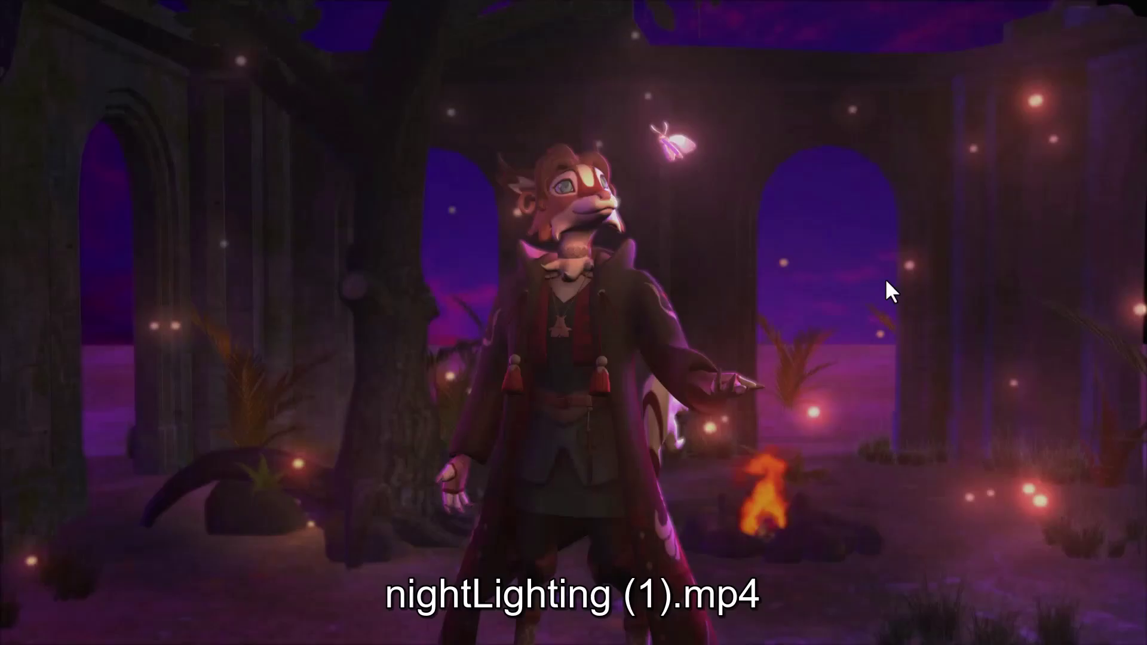
pyautogui.press('space')
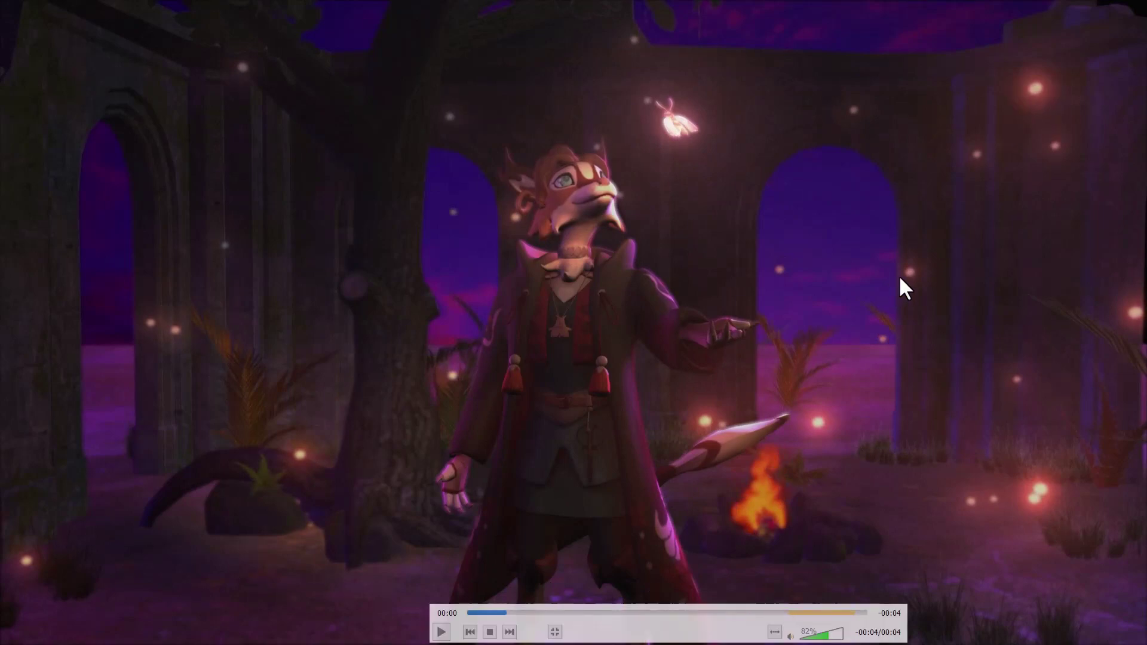
pyautogui.press('Escape')
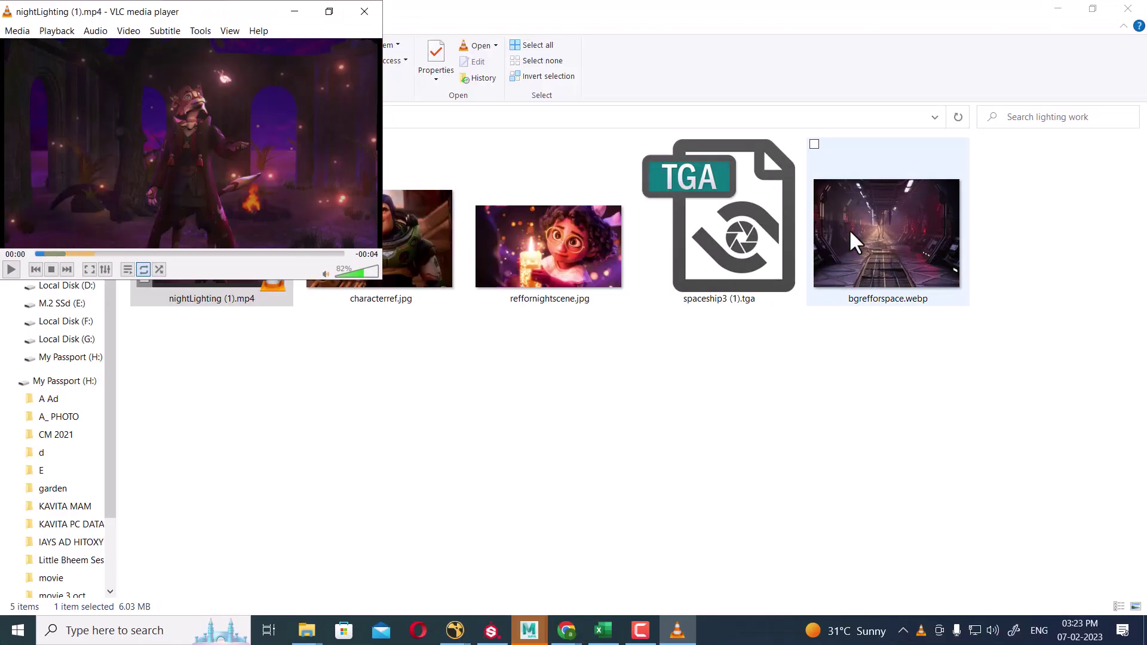
# Find and launch Adobe Photoshop 2020.
pyautogui.press('super')
pyautogui.write('pho')
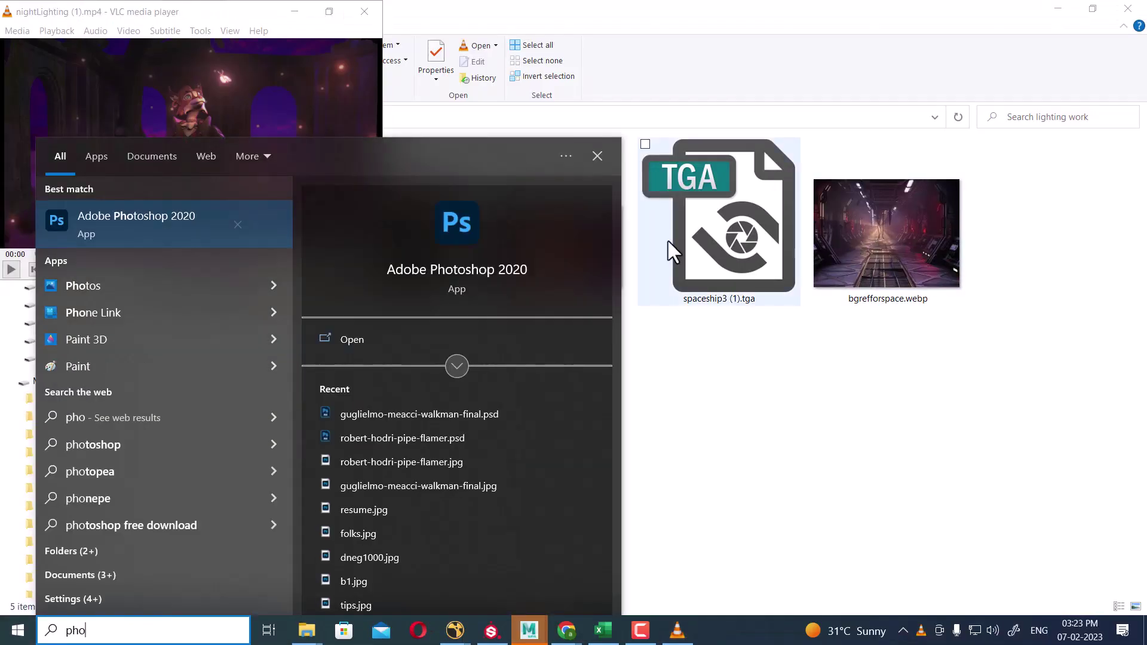
pyautogui.click(105, 214)
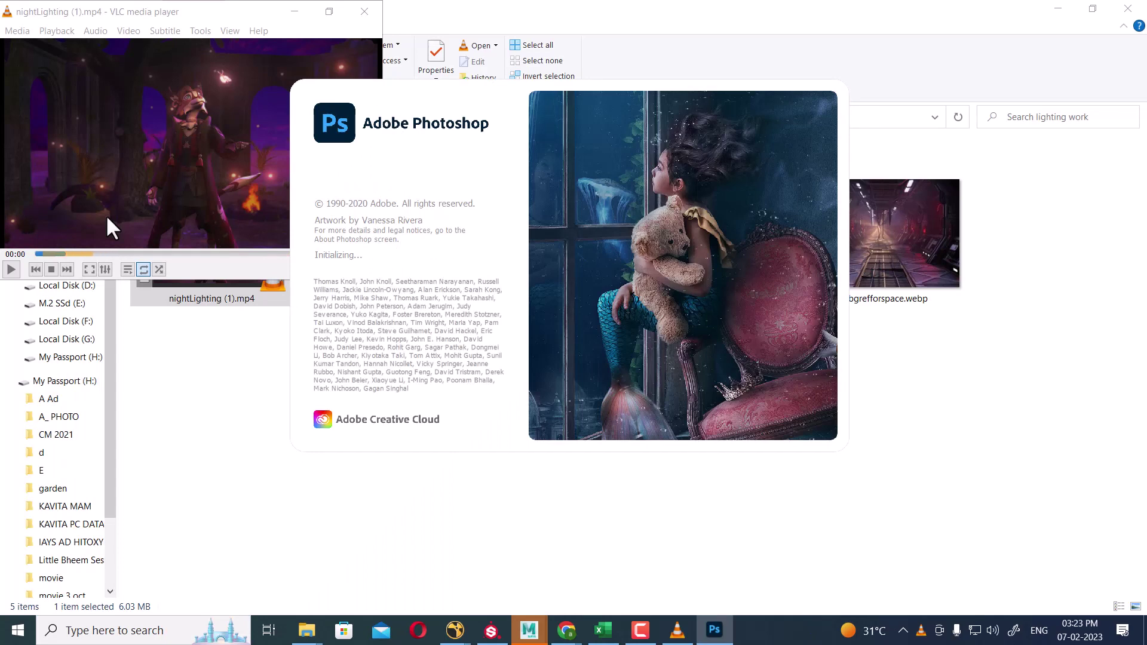
# View reffornightscene.jpg from the lighting work folder in the image viewer and minimize the viewer.
pyautogui.click(1001, 335)
pyautogui.doubleClick(574, 247)
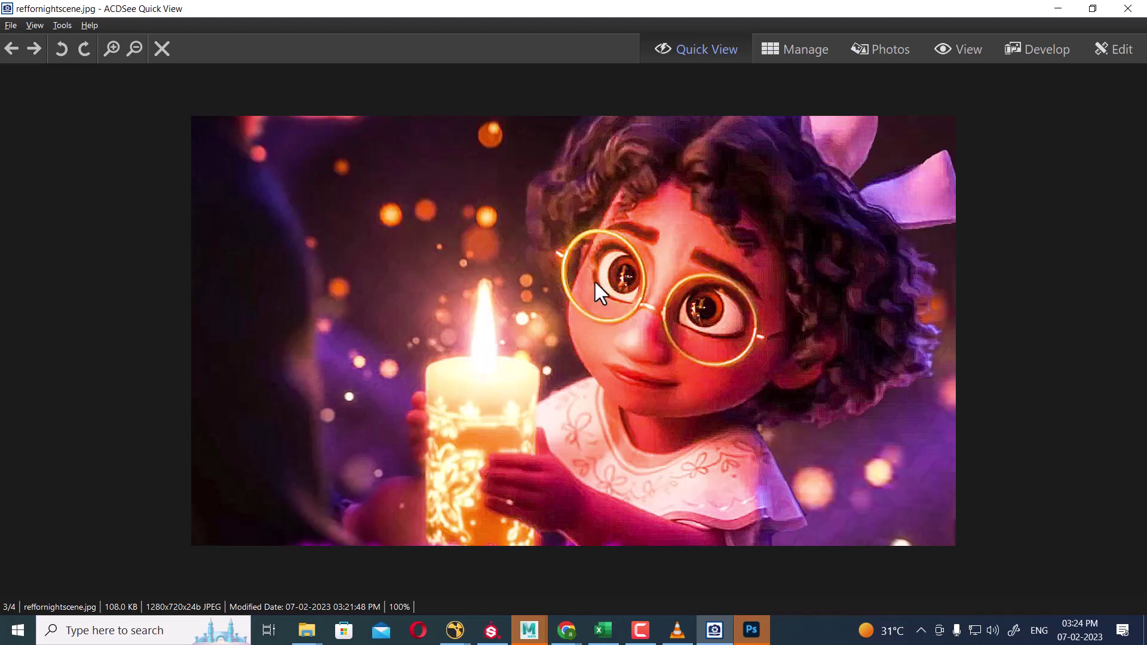
pyautogui.click(1060, 7)
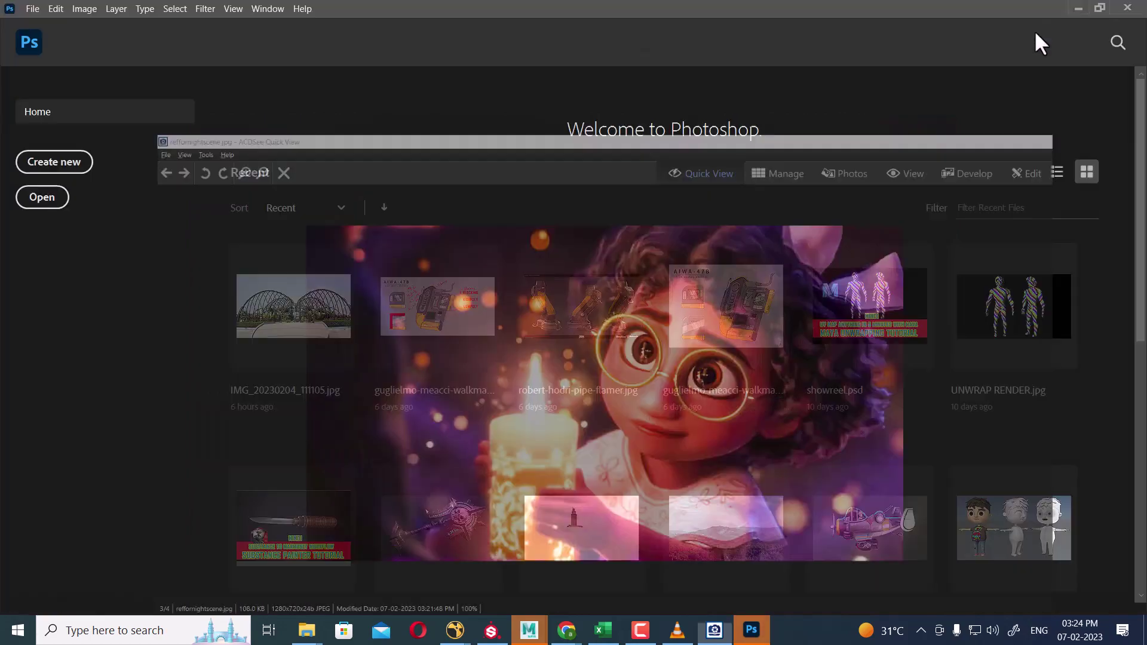
# Create a new 1920 x 1080 px document at 72 ppi in Photoshop and paste the captured night-lighting video frame into it.
pyautogui.moveTo(307, 630)
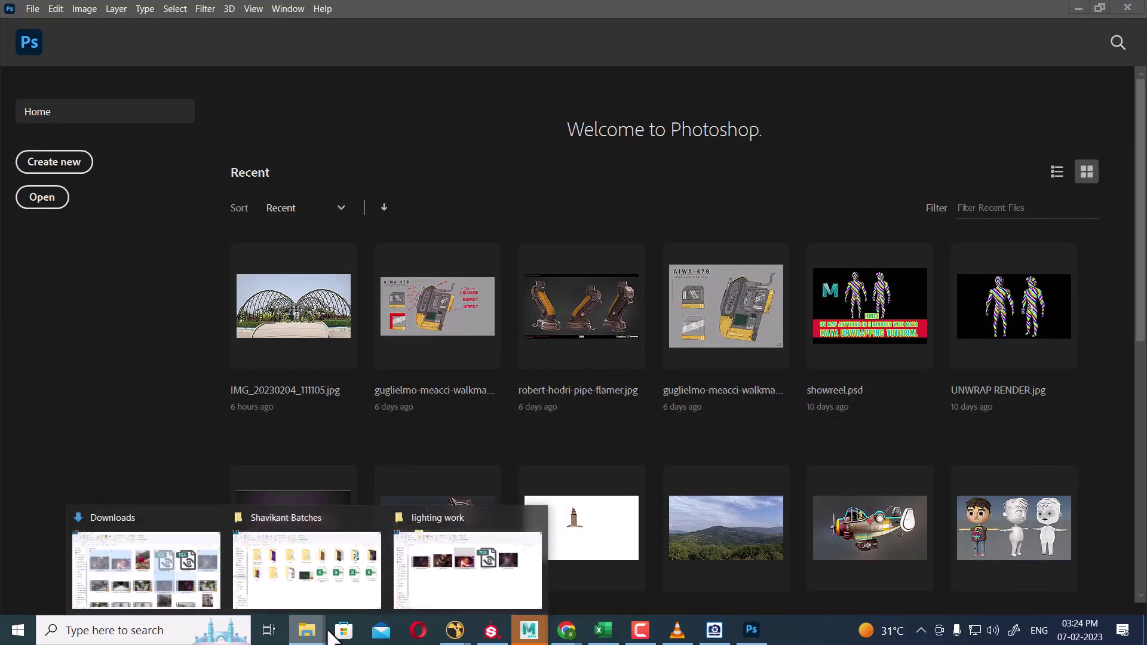
pyautogui.moveTo(419, 592)
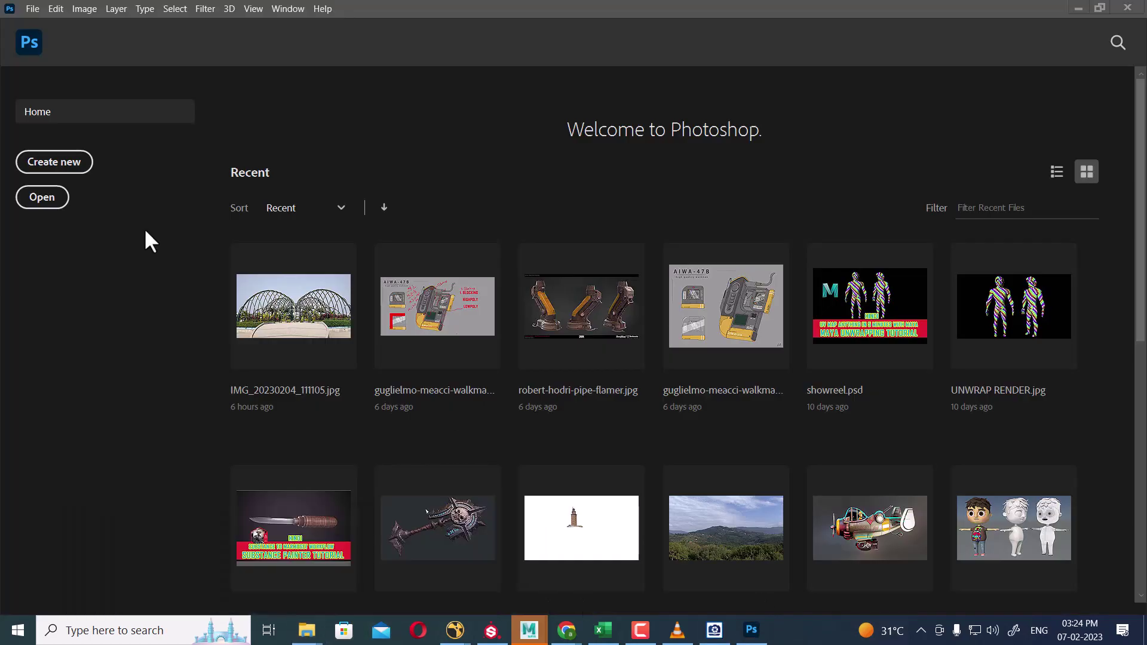
pyautogui.click(62, 164)
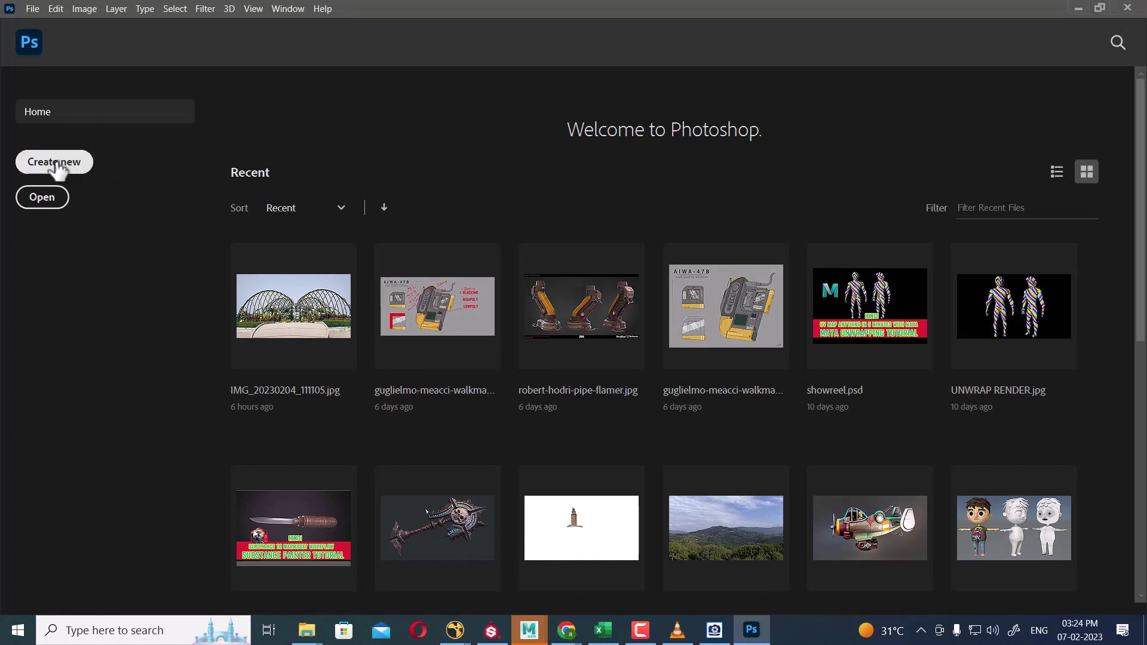
pyautogui.click(55, 168)
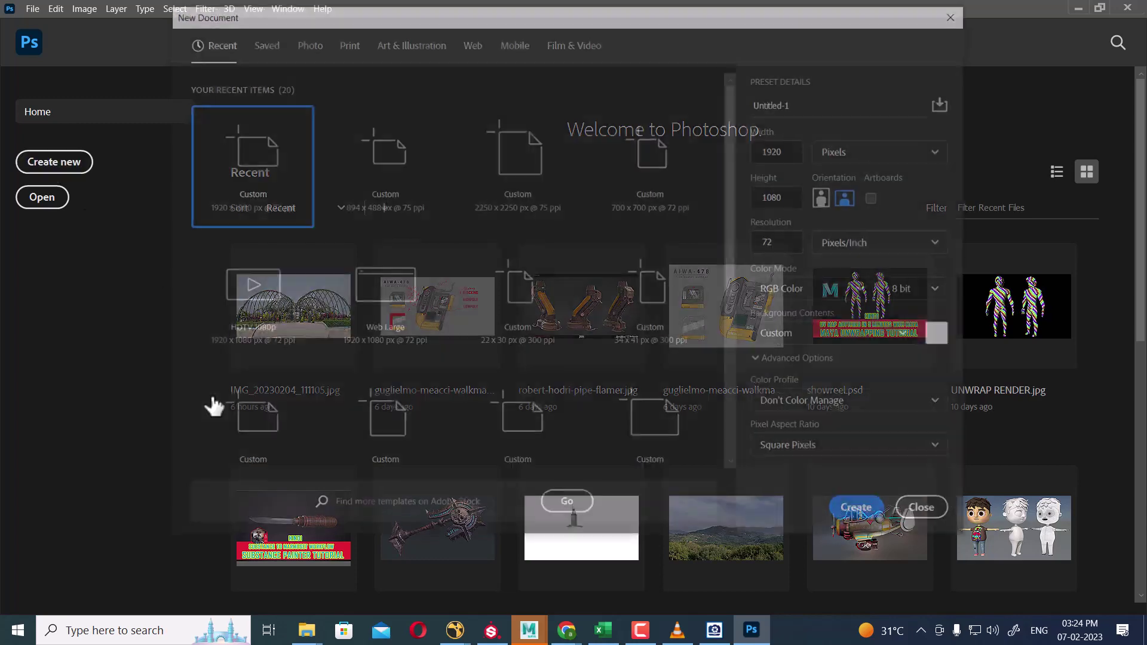
pyautogui.click(862, 512)
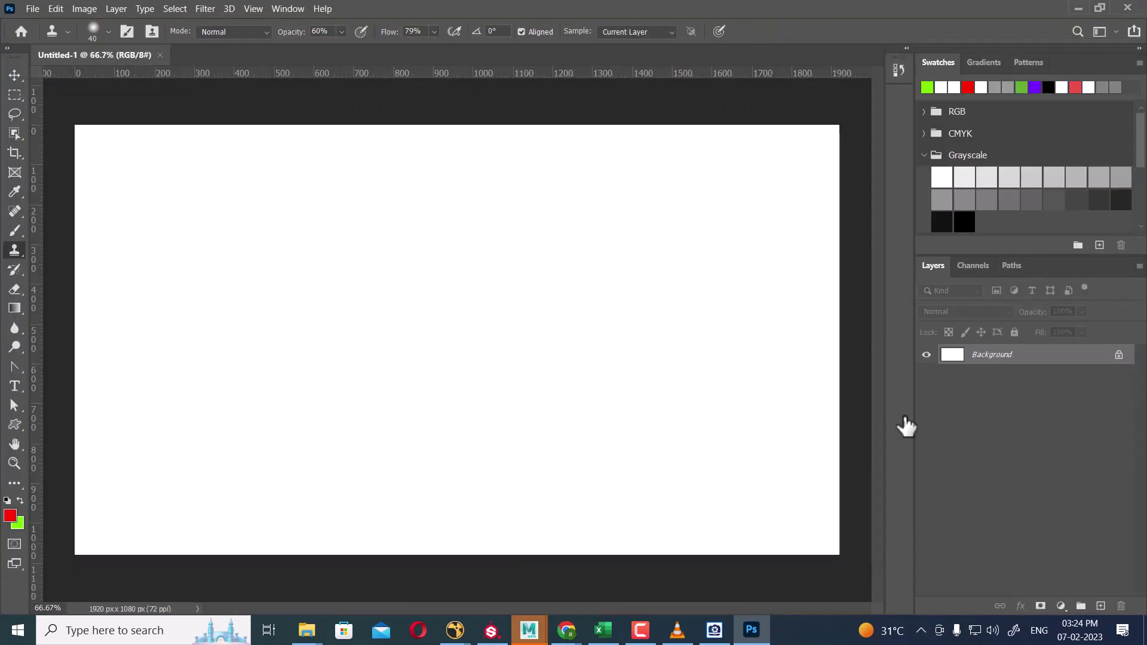
pyautogui.hotkey('ctrl', 'v')
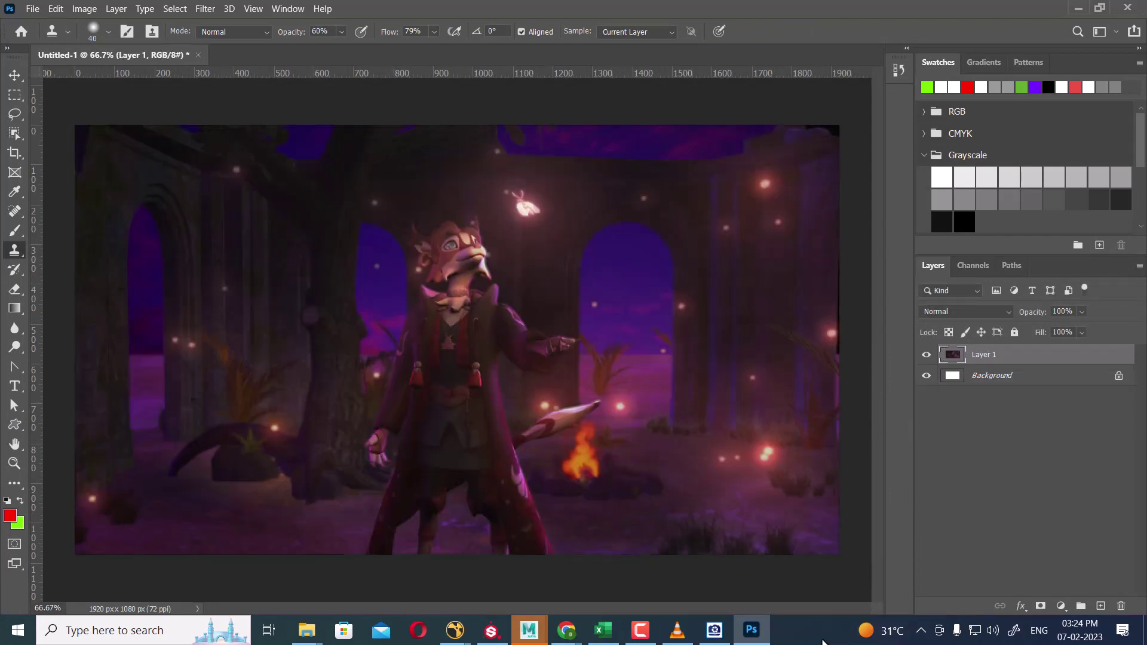
pyautogui.click(714, 630)
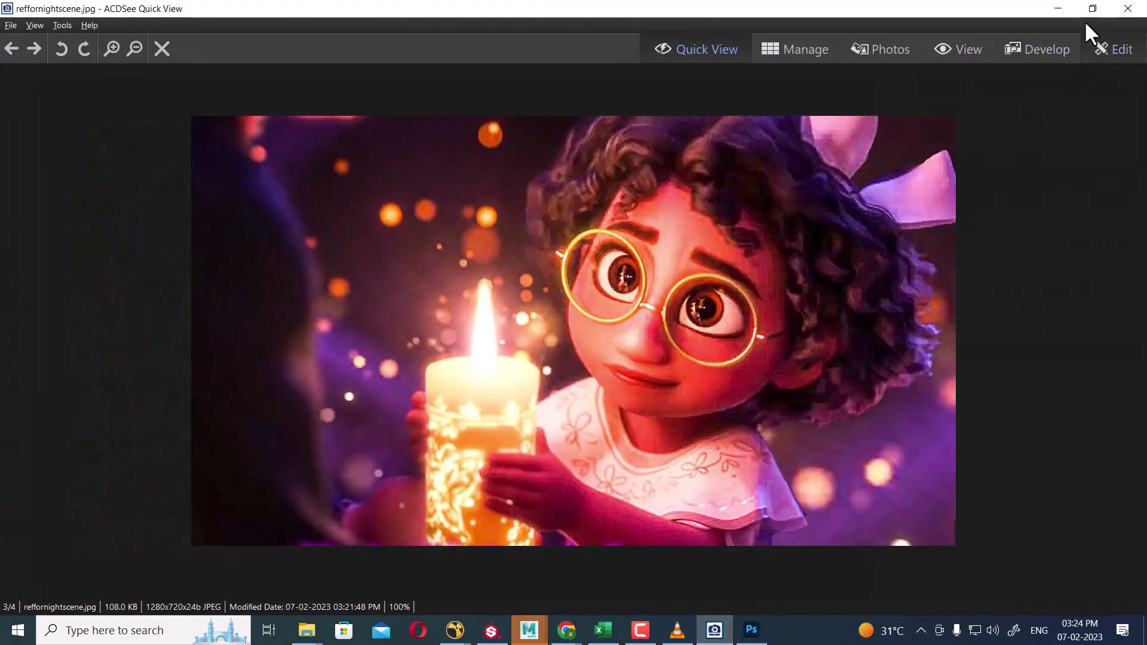
pyautogui.click(1058, 8)
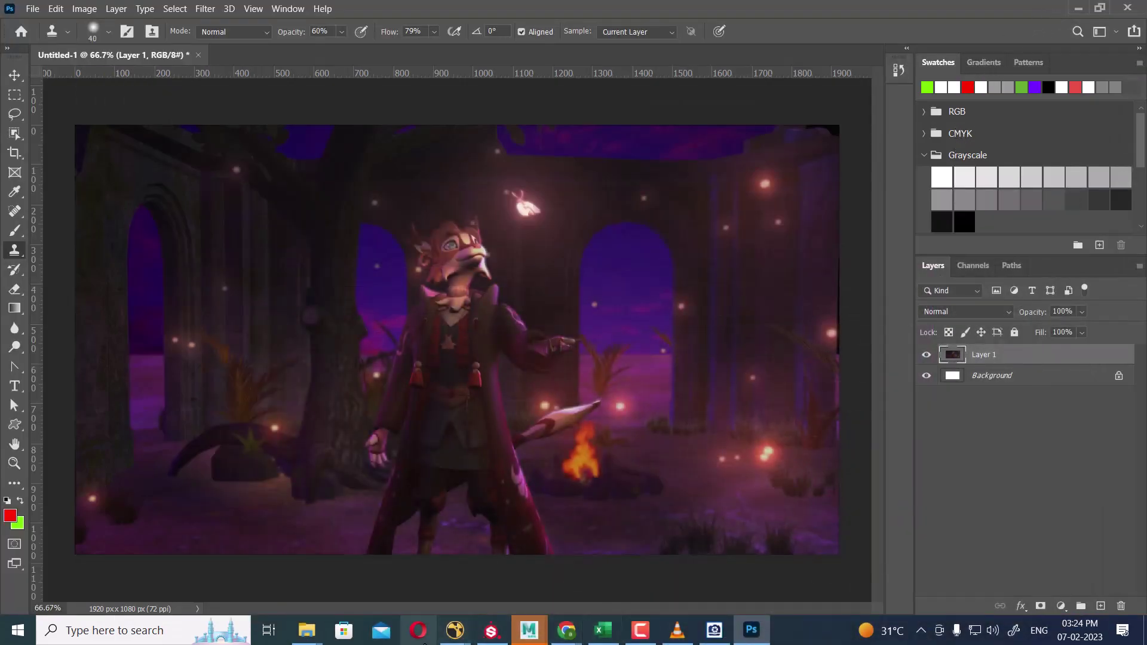
pyautogui.click(725, 634)
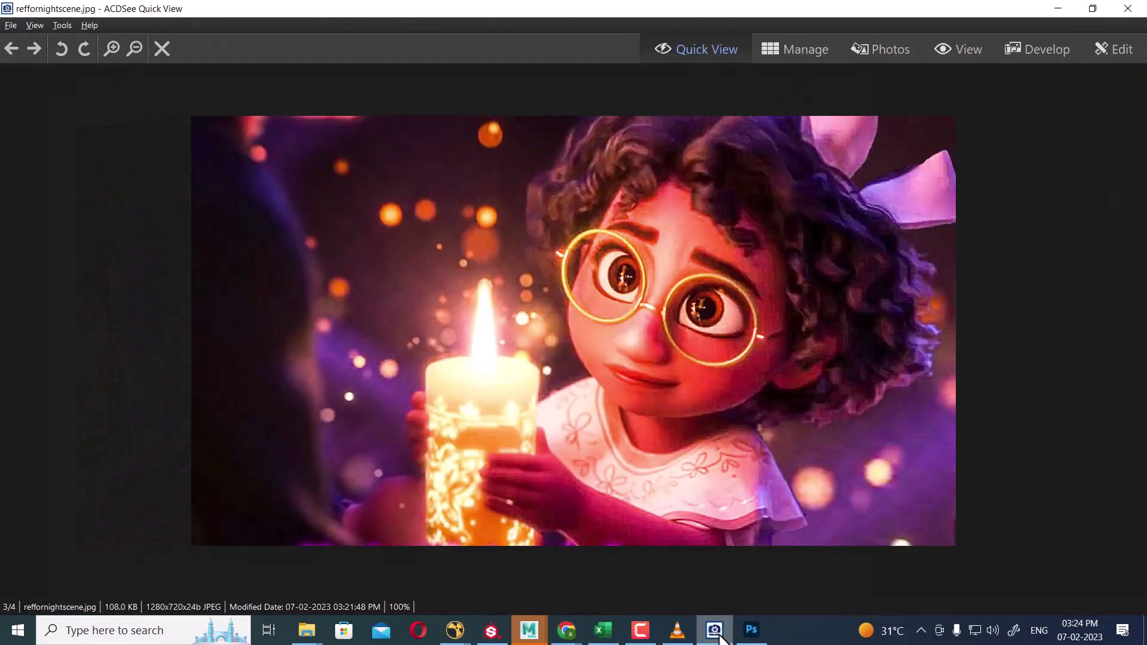
pyautogui.click(717, 635)
# Open reffornightscene.jpg from the lighting work folder with Adobe Photoshop 2020.
pyautogui.moveTo(306, 631)
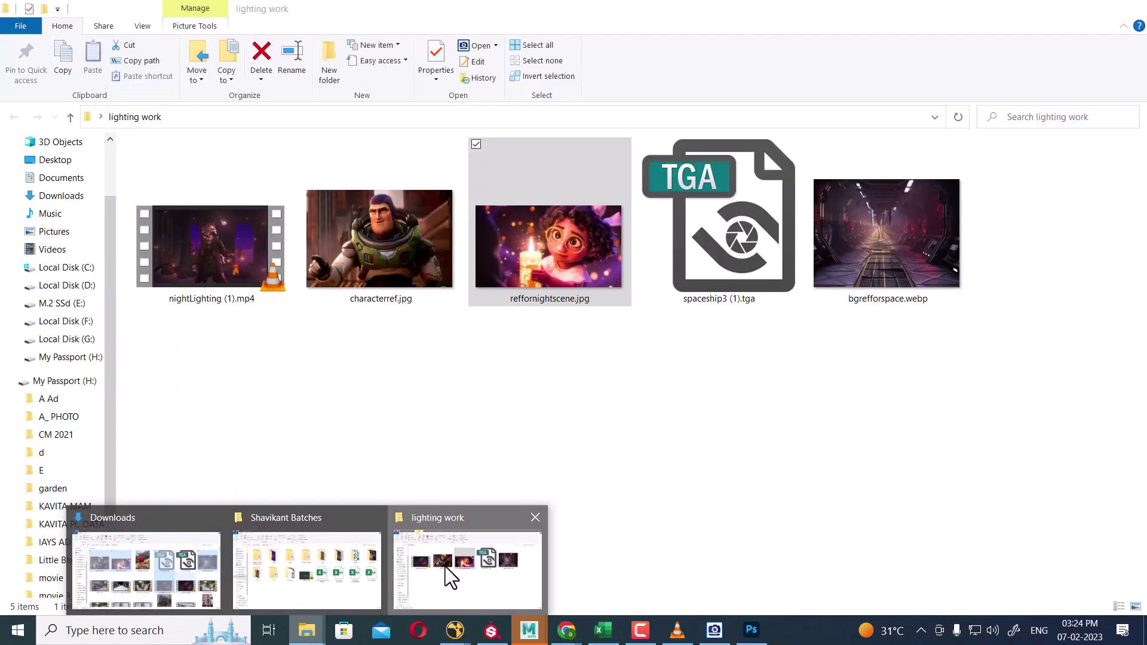
pyautogui.click(446, 566)
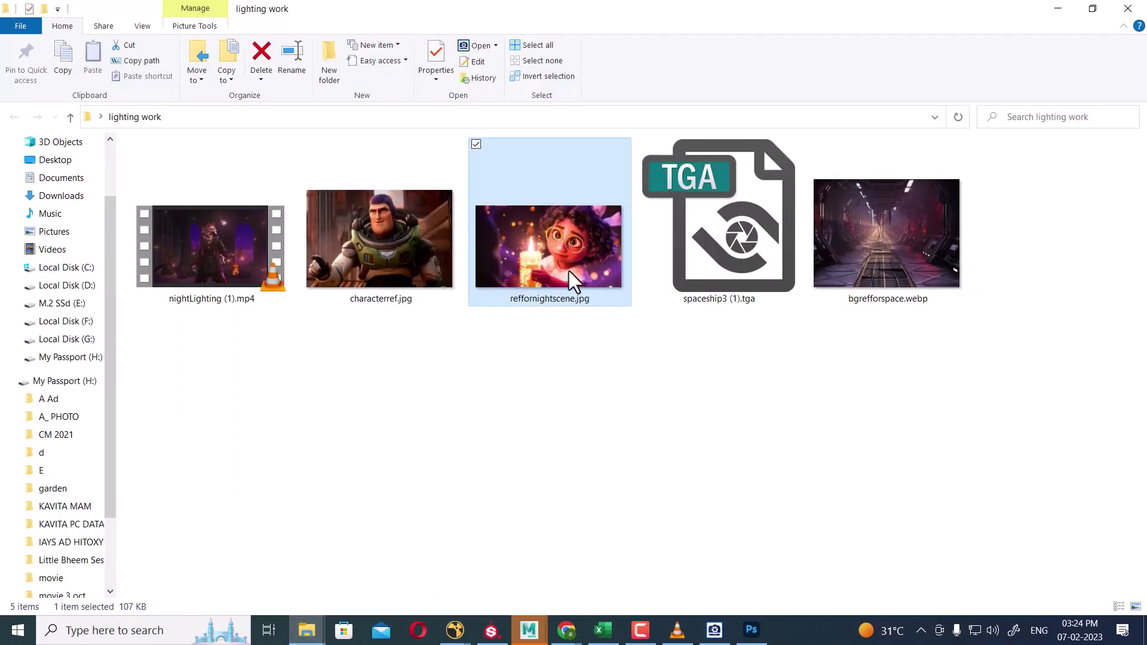
pyautogui.rightClick(559, 240)
pyautogui.moveTo(523, 227)
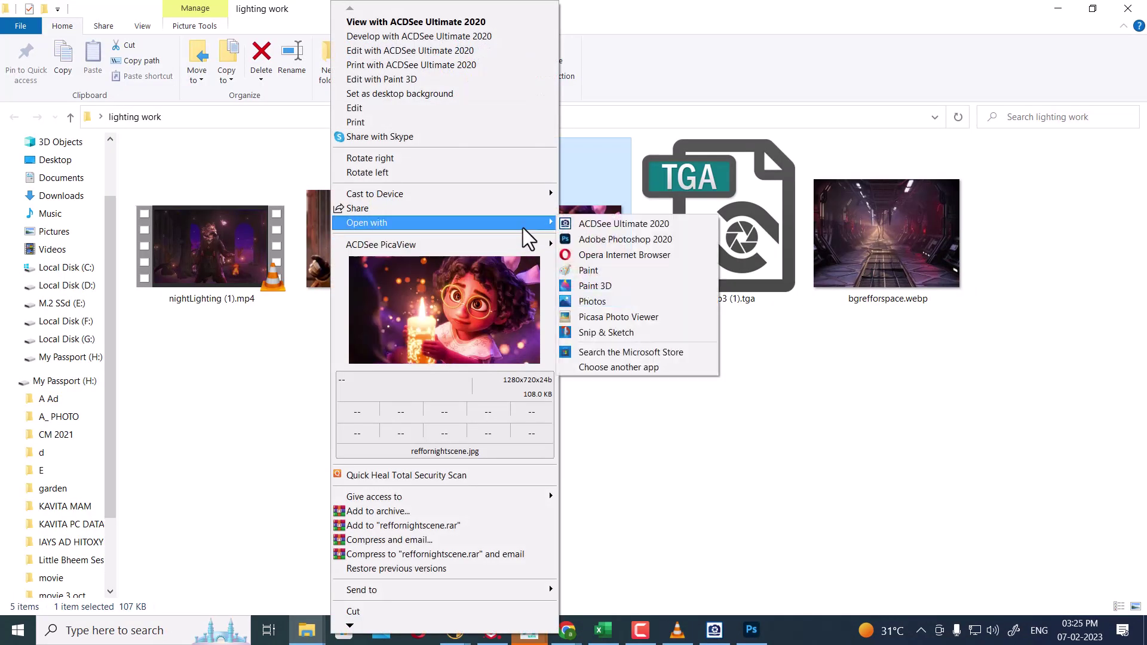
pyautogui.click(615, 239)
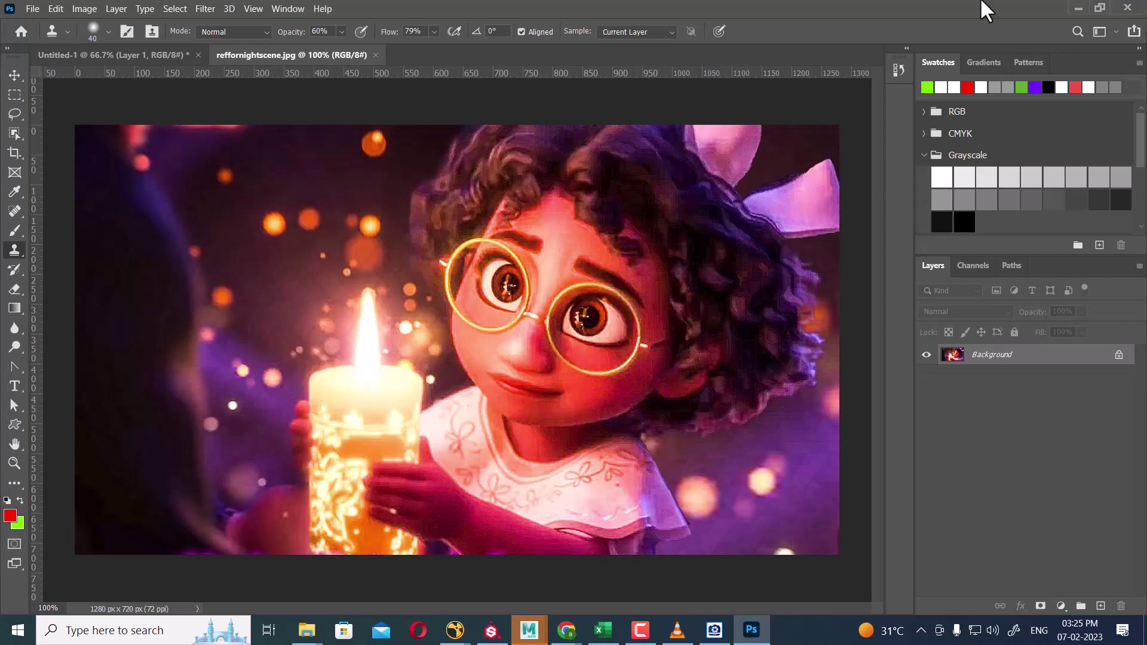
# Add a new layer above the candle image and set up the Brush with green as foreground colour and size 25.
pyautogui.click(1100, 605)
pyautogui.press('b')
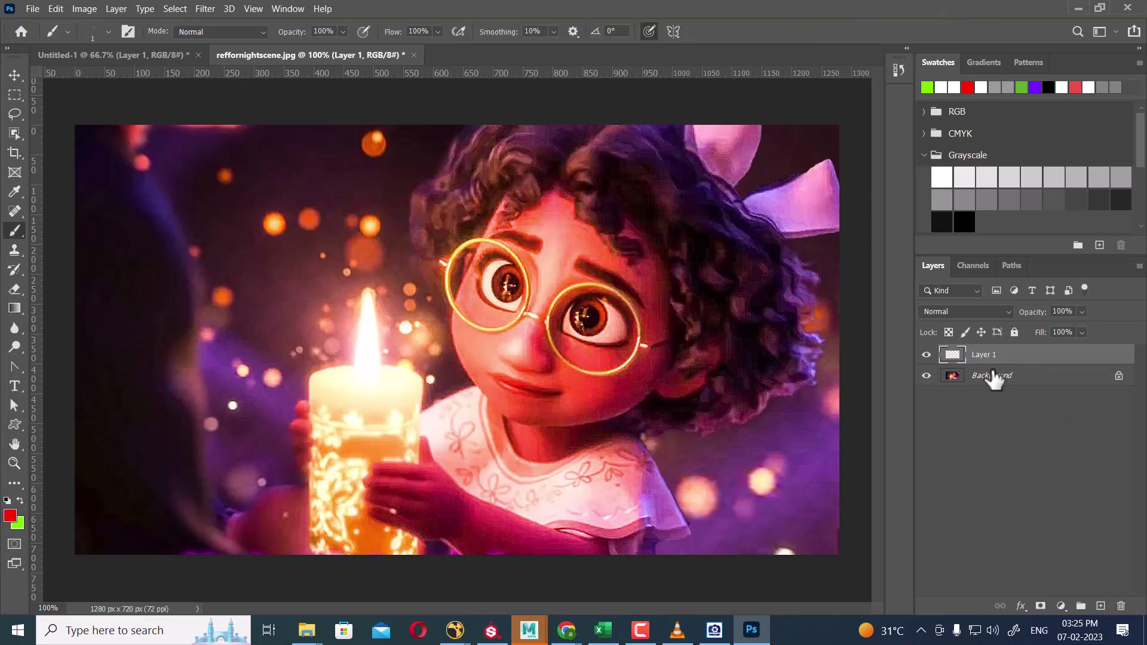
pyautogui.click(21, 501)
pyautogui.press(']')
pyautogui.press(']')
pyautogui.press(']')
pyautogui.press(']')
pyautogui.press(']')
pyautogui.press(']')
pyautogui.press(']')
pyautogui.press(']')
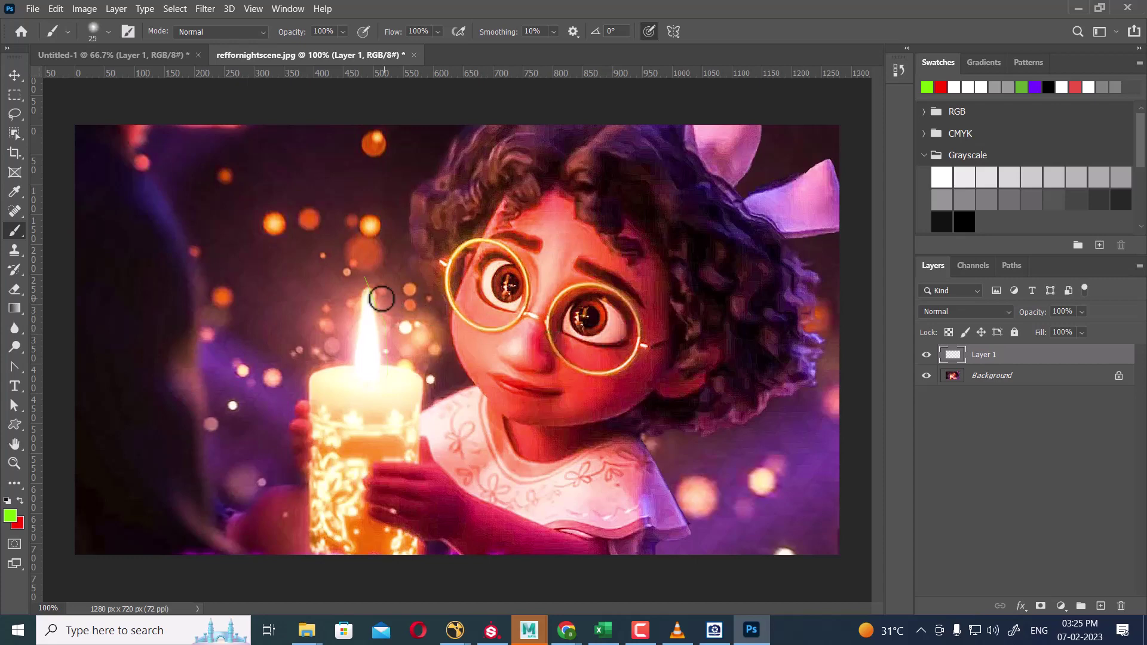
# Outline the candle flame and the lit area around the girl's face with green brush strokes.
pyautogui.moveTo(384, 293)
pyautogui.mouseDown()
pyautogui.moveTo(396, 370)
pyautogui.moveTo(377, 281)
pyautogui.moveTo(363, 276)
pyautogui.moveTo(345, 301)
pyautogui.moveTo(351, 394)
pyautogui.mouseUp()
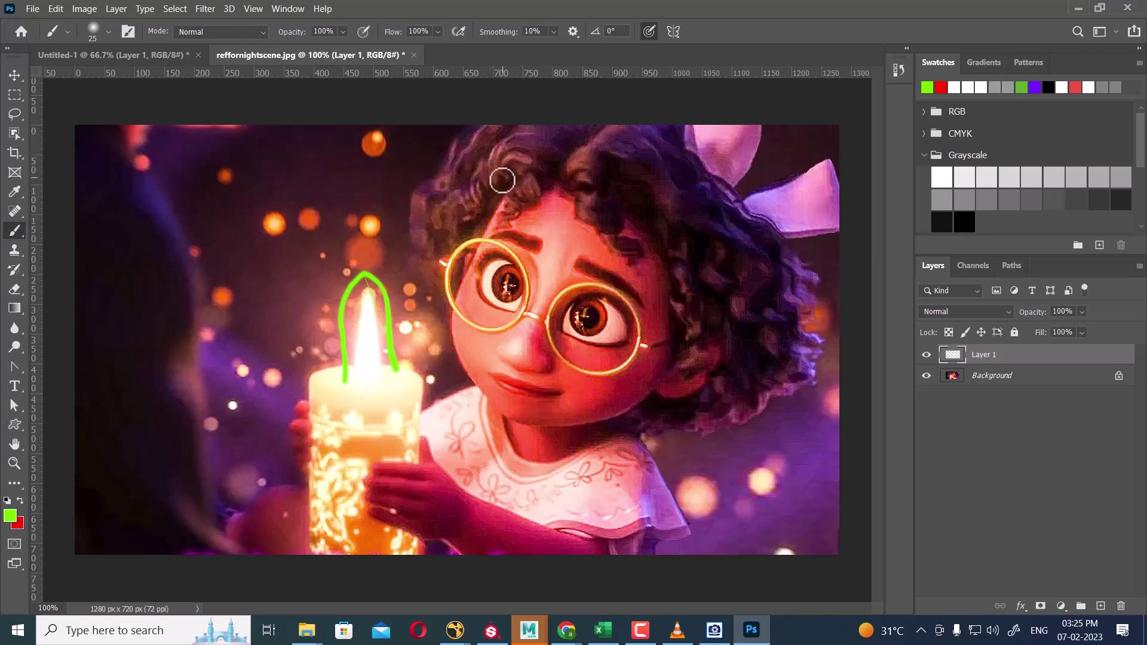
pyautogui.moveTo(501, 167)
pyautogui.mouseDown()
pyautogui.moveTo(551, 199)
pyautogui.moveTo(593, 262)
pyautogui.moveTo(610, 344)
pyautogui.moveTo(568, 449)
pyautogui.mouseUp()
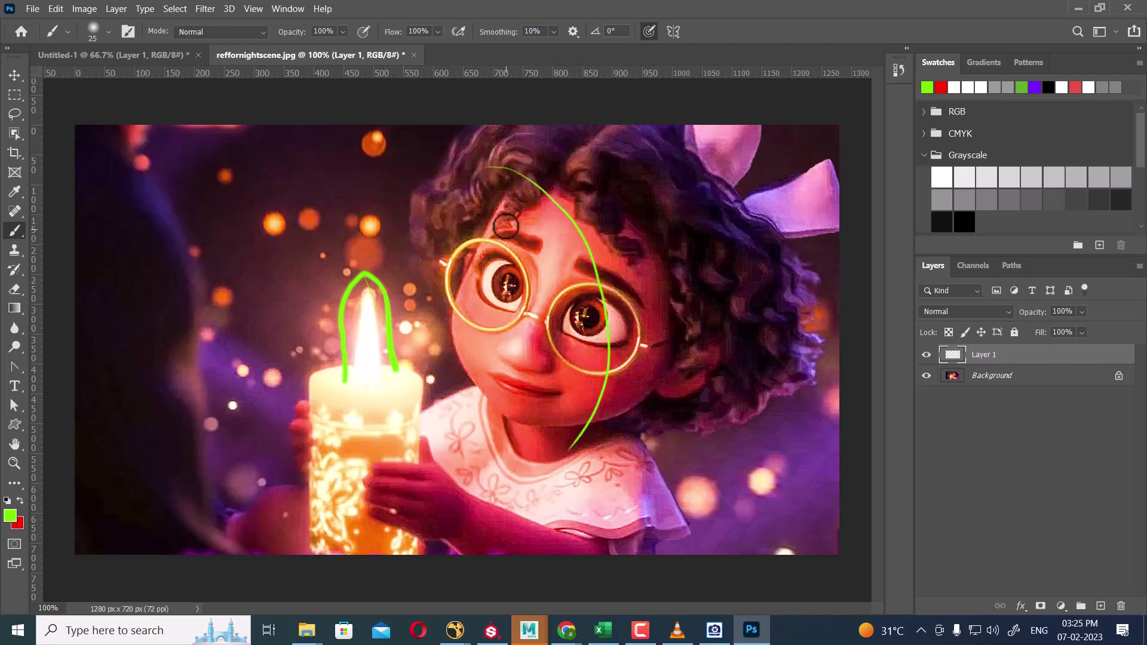
pyautogui.moveTo(490, 165)
pyautogui.mouseDown()
pyautogui.moveTo(422, 352)
pyautogui.moveTo(444, 411)
pyautogui.mouseUp()
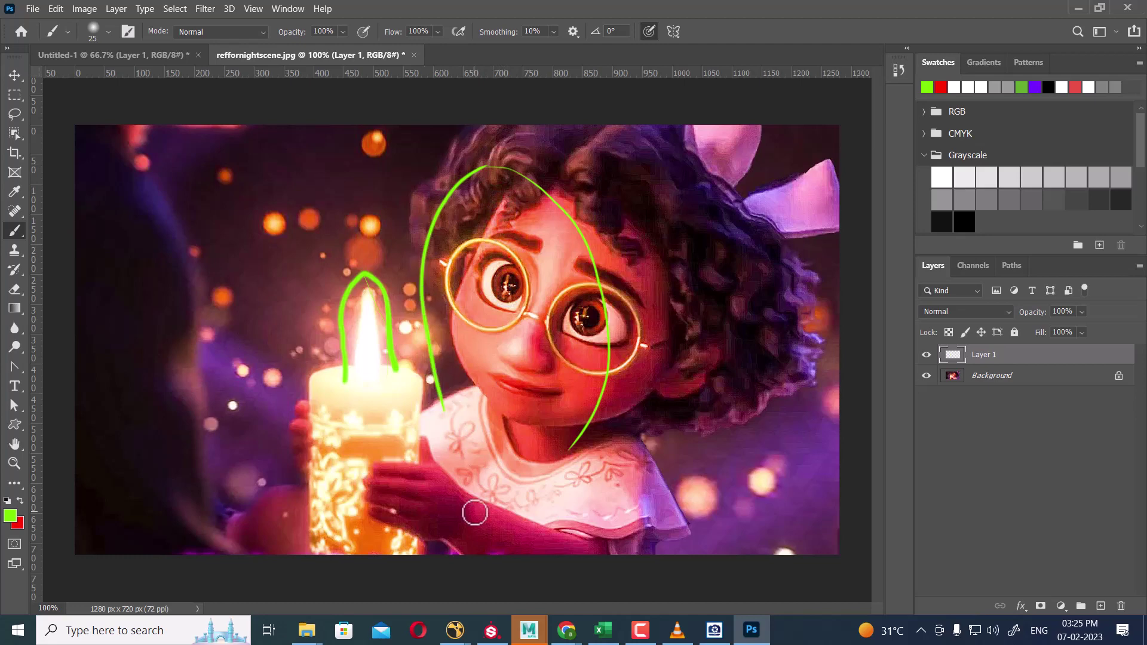
pyautogui.moveTo(569, 445)
pyautogui.mouseDown()
pyautogui.moveTo(509, 449)
pyautogui.moveTo(421, 405)
pyautogui.mouseUp()
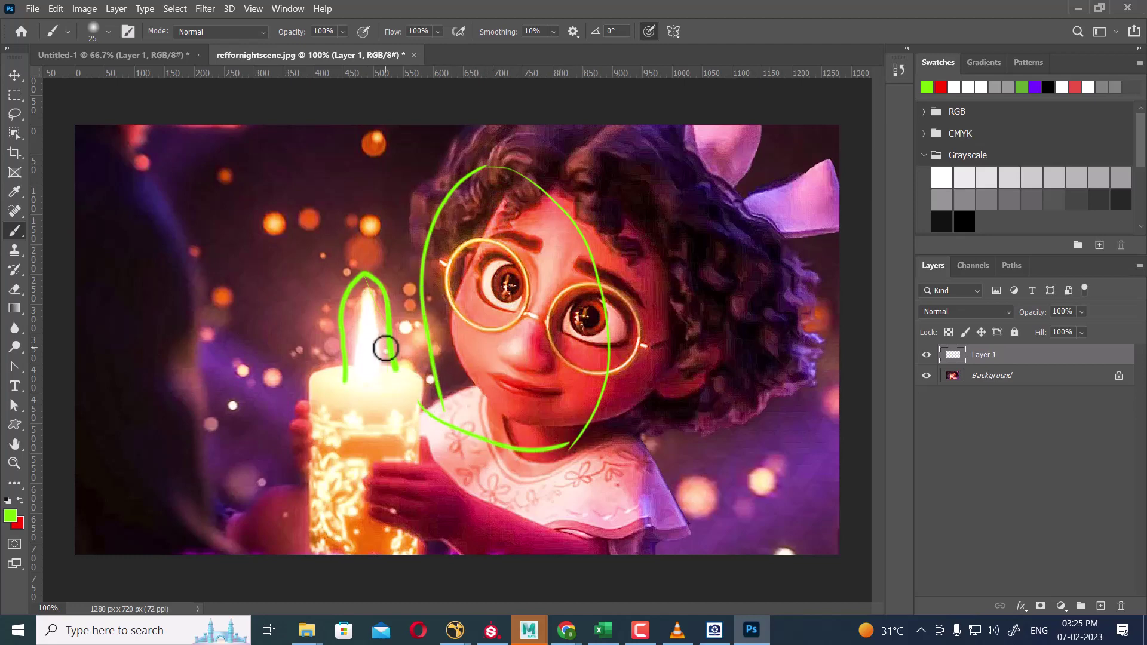
# Draw a green arrow from the candle flame to the girl's face and another pointing at the shaded side of her jaw.
pyautogui.moveTo(385, 348)
pyautogui.mouseDown()
pyautogui.moveTo(422, 320)
pyautogui.moveTo(427, 343)
pyautogui.mouseUp()
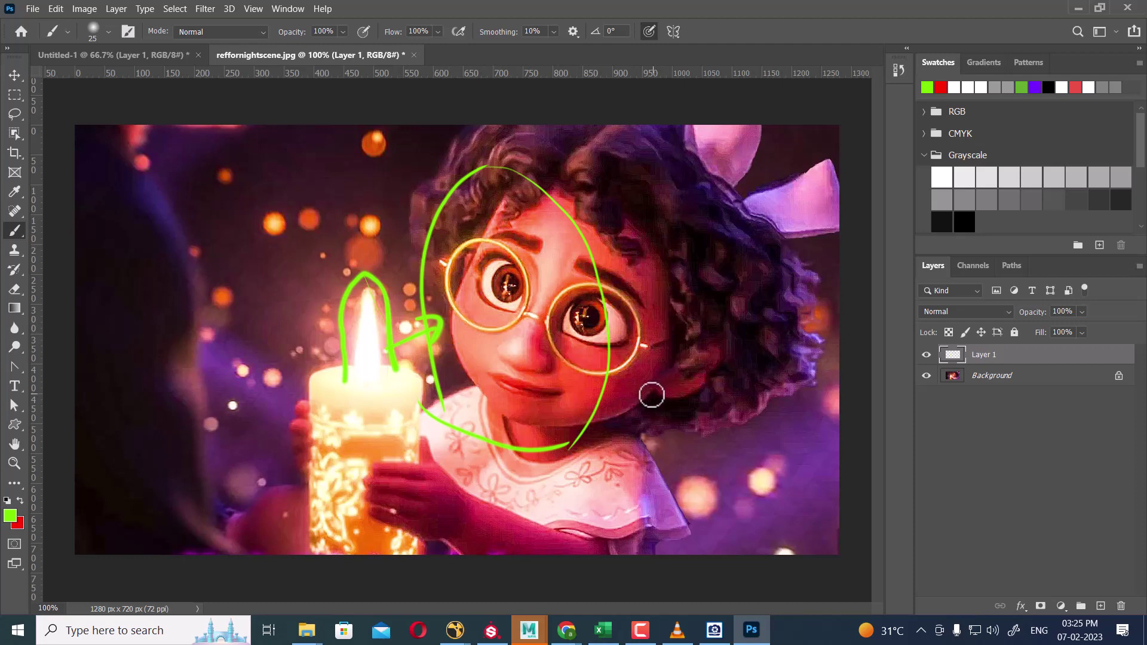
pyautogui.moveTo(645, 390); pyautogui.dragTo(707, 453)
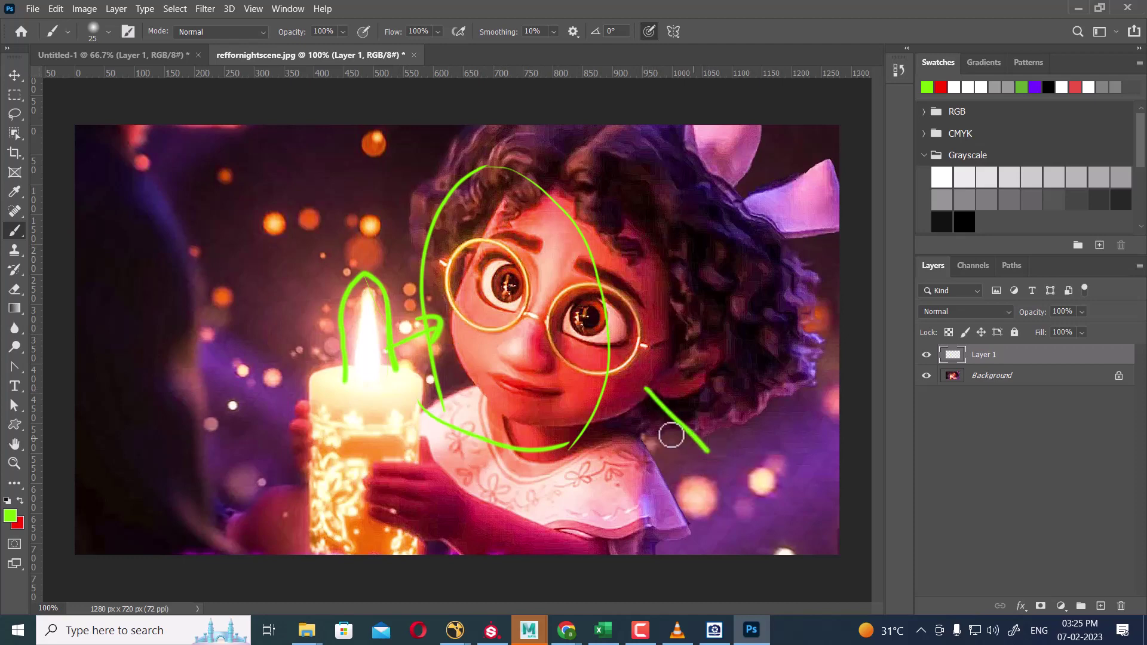
pyautogui.moveTo(641, 406); pyautogui.dragTo(663, 393)
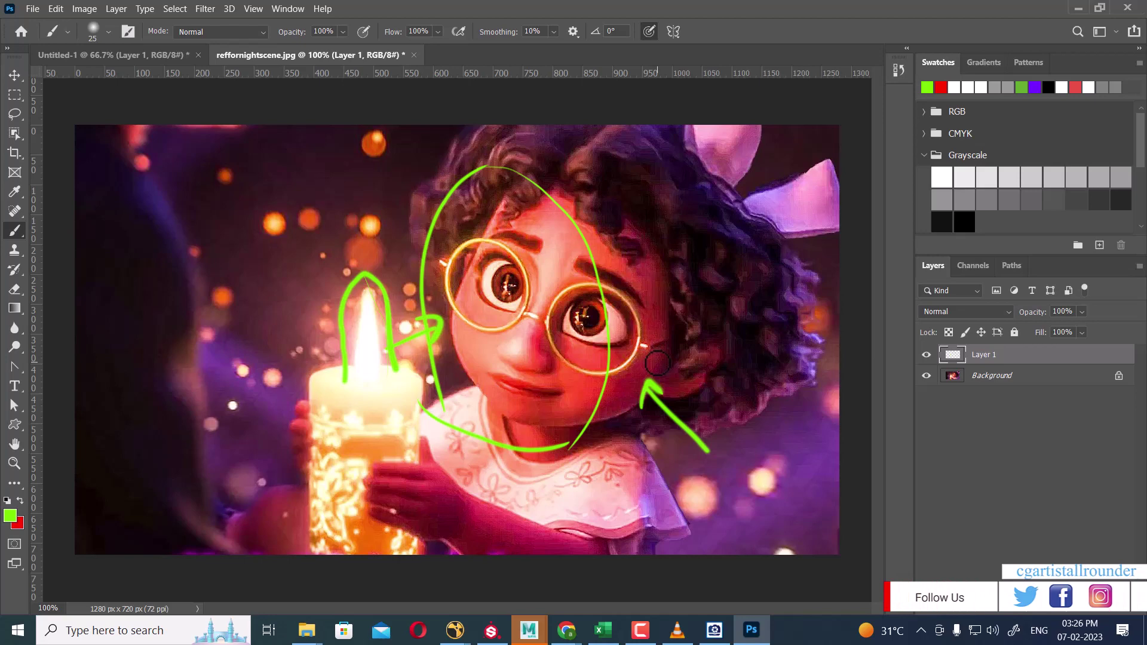
# Reduce the brush size to 9 and circle the candle reflection in the girl's eye nearest the candle in green.
pyautogui.hotkey('ctrl', '+')
pyautogui.hotkey('ctrl', '+')
pyautogui.moveTo(712, 287); pyautogui.dragTo(621, 344)
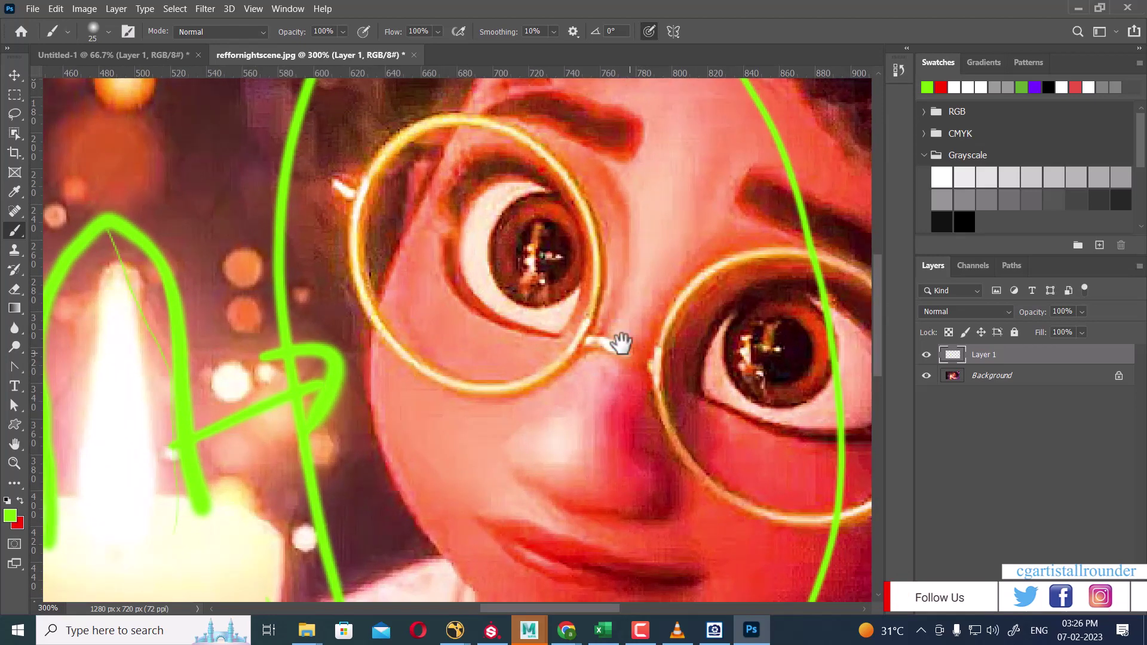
pyautogui.press('[')
pyautogui.press('[')
pyautogui.press('[')
pyautogui.press('[')
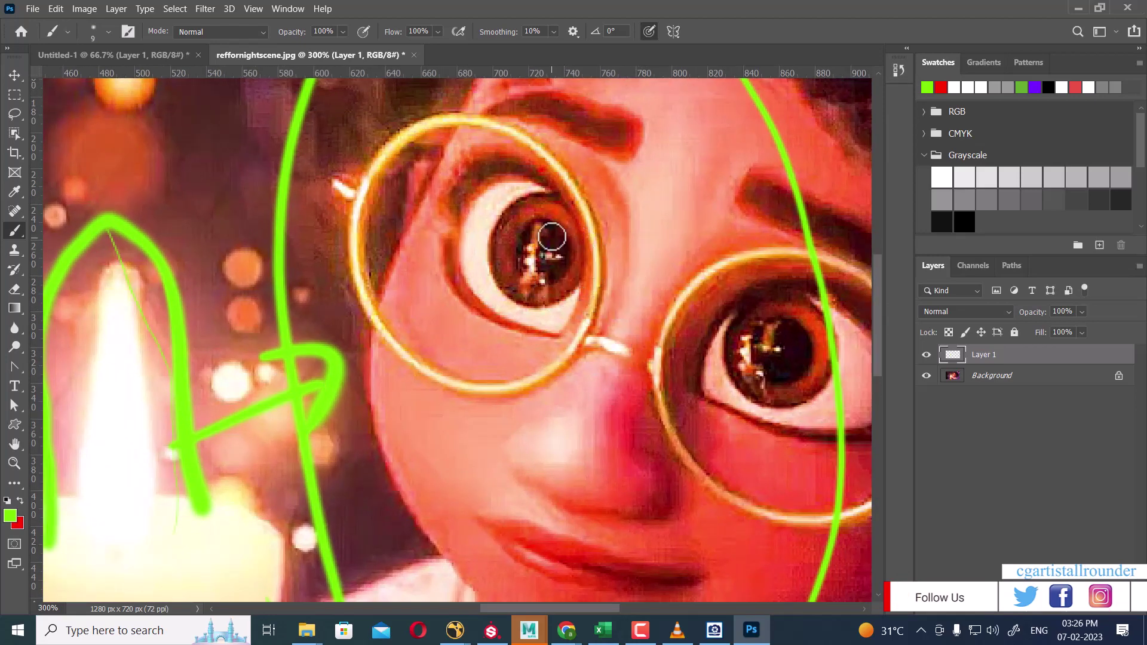
pyautogui.moveTo(552, 237)
pyautogui.mouseDown()
pyautogui.moveTo(513, 259)
pyautogui.moveTo(516, 285)
pyautogui.moveTo(547, 286)
pyautogui.moveTo(568, 264)
pyautogui.moveTo(543, 228)
pyautogui.mouseUp()
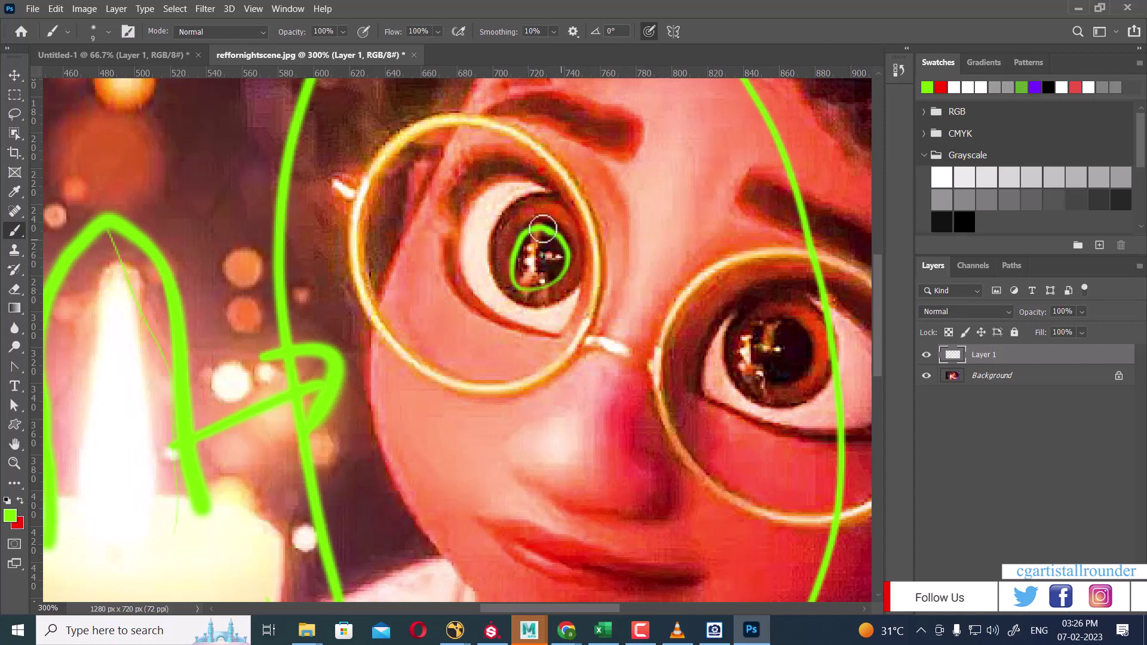
pyautogui.hotkey('ctrl', '-')
pyautogui.hotkey('ctrl', '-')
pyautogui.hotkey('ctrl', '-')
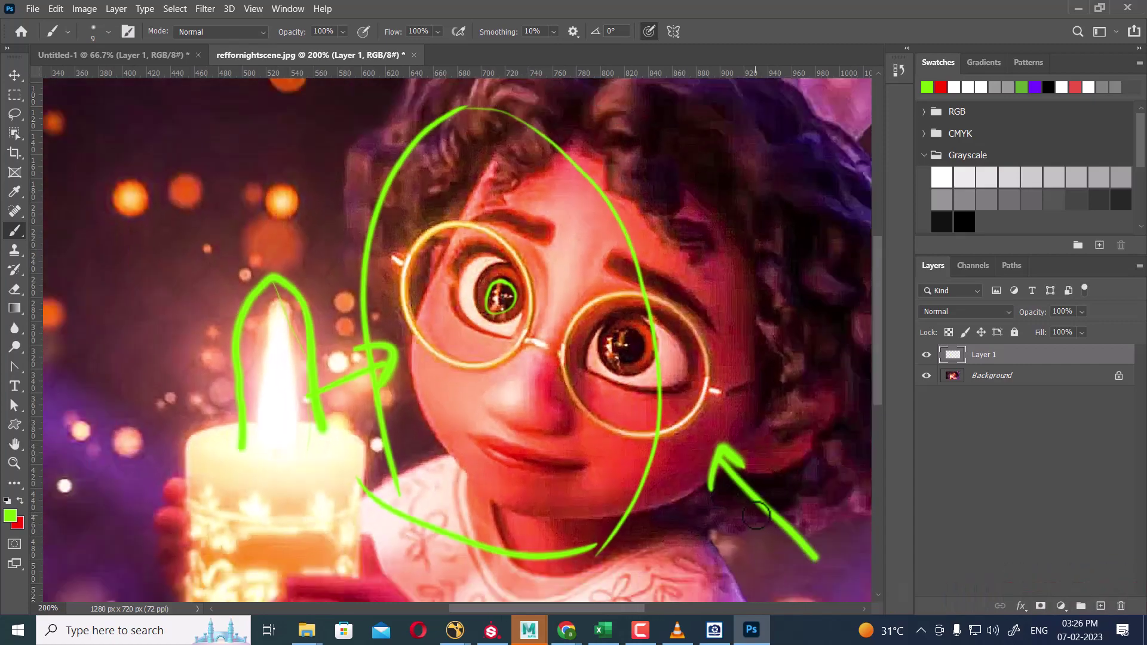
pyautogui.hotkey('ctrl', '+')
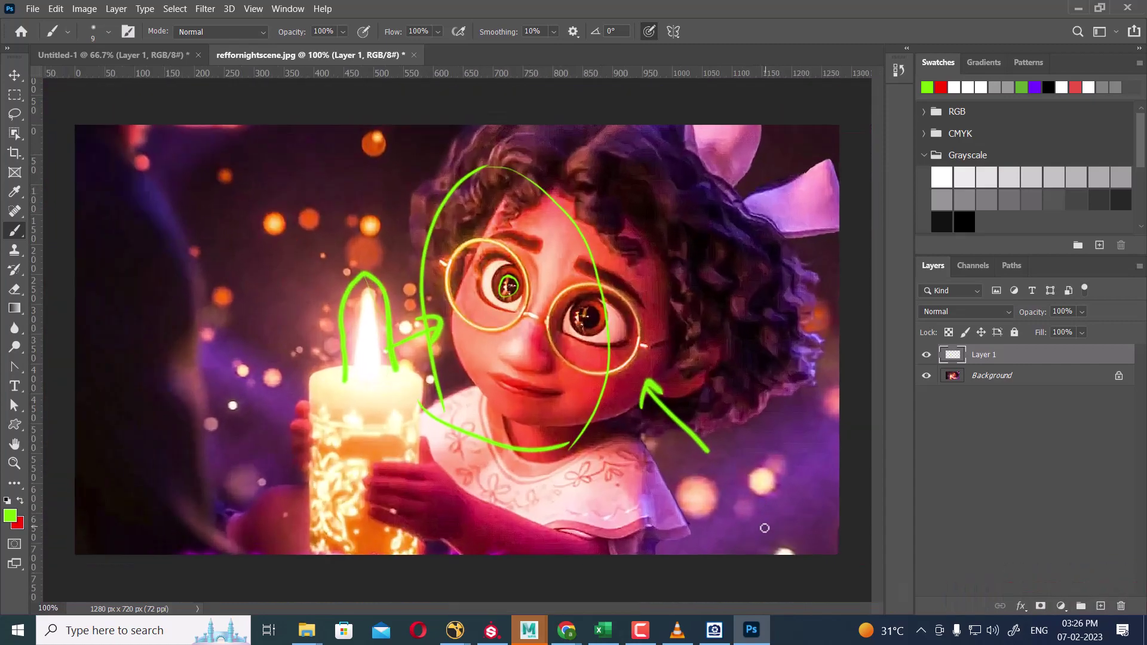
# Outline the candle-lit dress front and the bluish sleeve edge in green, marking the front with a W and the sleeve with an arrow.
pyautogui.moveTo(624, 424)
pyautogui.mouseDown()
pyautogui.moveTo(624, 508)
pyautogui.moveTo(601, 556)
pyautogui.moveTo(625, 428)
pyautogui.moveTo(554, 387)
pyautogui.moveTo(487, 376)
pyautogui.moveTo(430, 386)
pyautogui.moveTo(416, 405)
pyautogui.mouseUp()
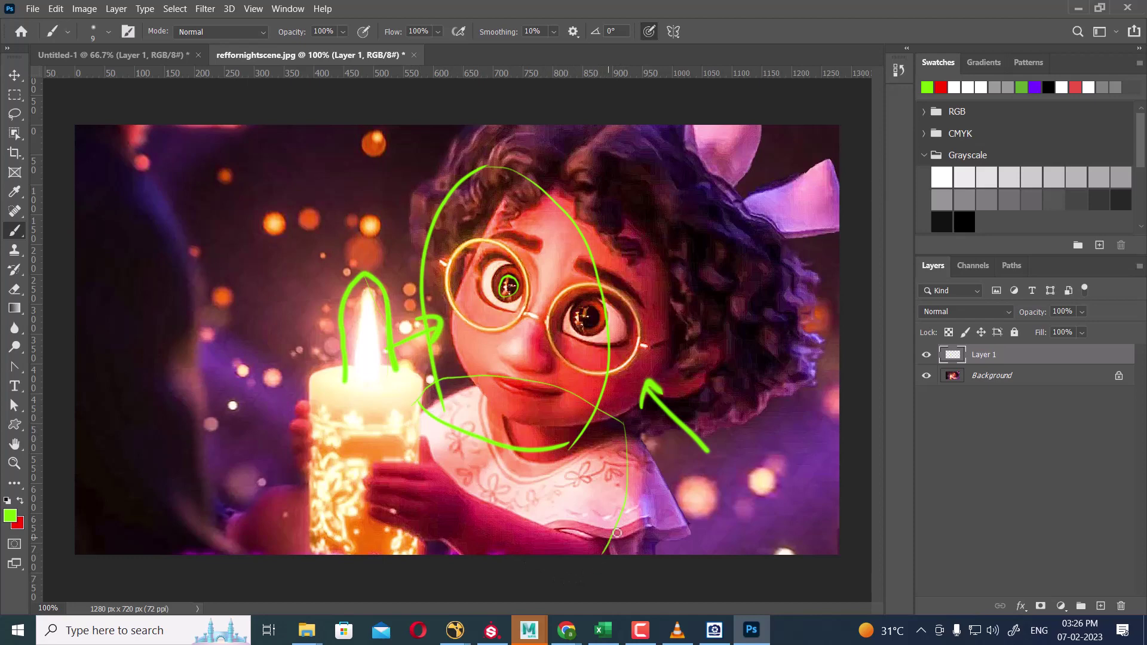
pyautogui.moveTo(585, 483); pyautogui.dragTo(675, 504)
pyautogui.moveTo(699, 466); pyautogui.dragTo(693, 481)
pyautogui.moveTo(645, 435); pyautogui.dragTo(633, 554)
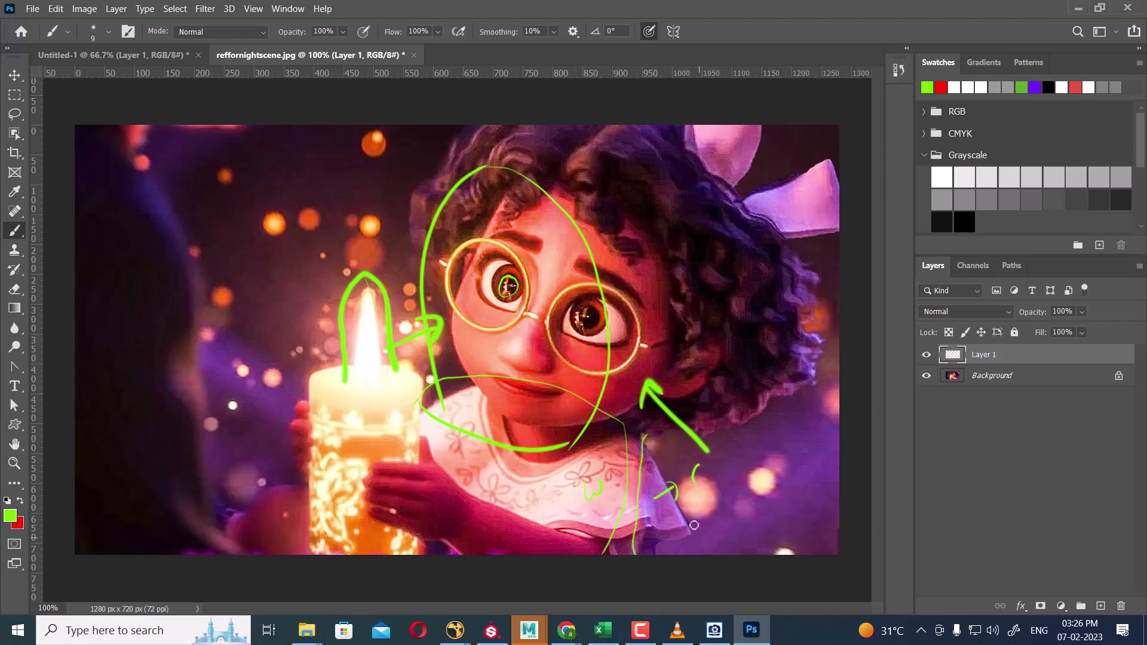
pyautogui.moveTo(644, 445); pyautogui.dragTo(673, 424)
# Trace the faint blue rim-lit edge of the dark foreground figure with thin green strokes.
pyautogui.moveTo(136, 182)
pyautogui.mouseDown()
pyautogui.moveTo(180, 257)
pyautogui.moveTo(177, 353)
pyautogui.moveTo(218, 553)
pyautogui.mouseUp()
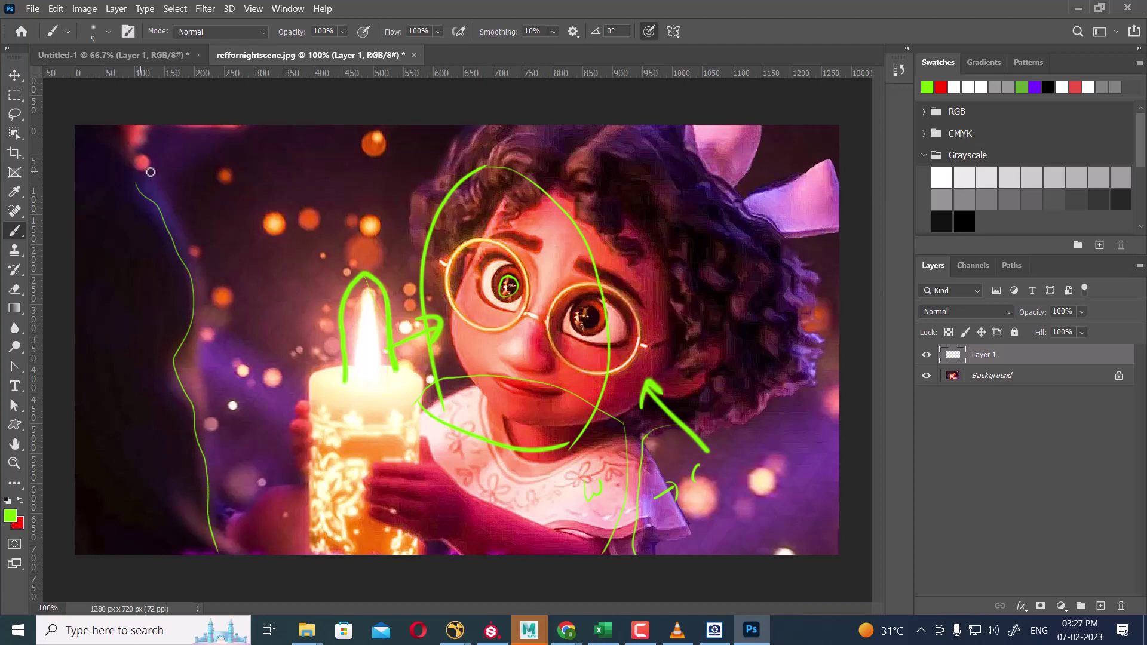
pyautogui.moveTo(150, 172)
pyautogui.mouseDown()
pyautogui.moveTo(203, 263)
pyautogui.moveTo(217, 388)
pyautogui.mouseUp()
pyautogui.moveTo(306, 630)
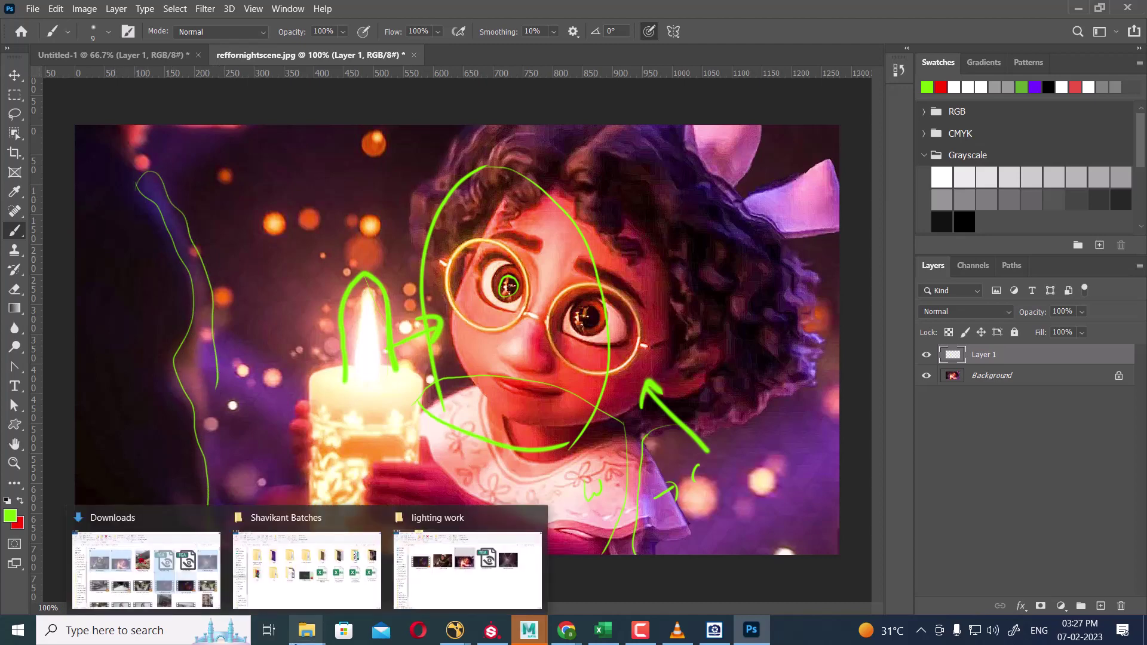
# In the Untitled-1 document, add a new layer and draw a green arrow from the glowing moth to the character's face.
pyautogui.click(88, 55)
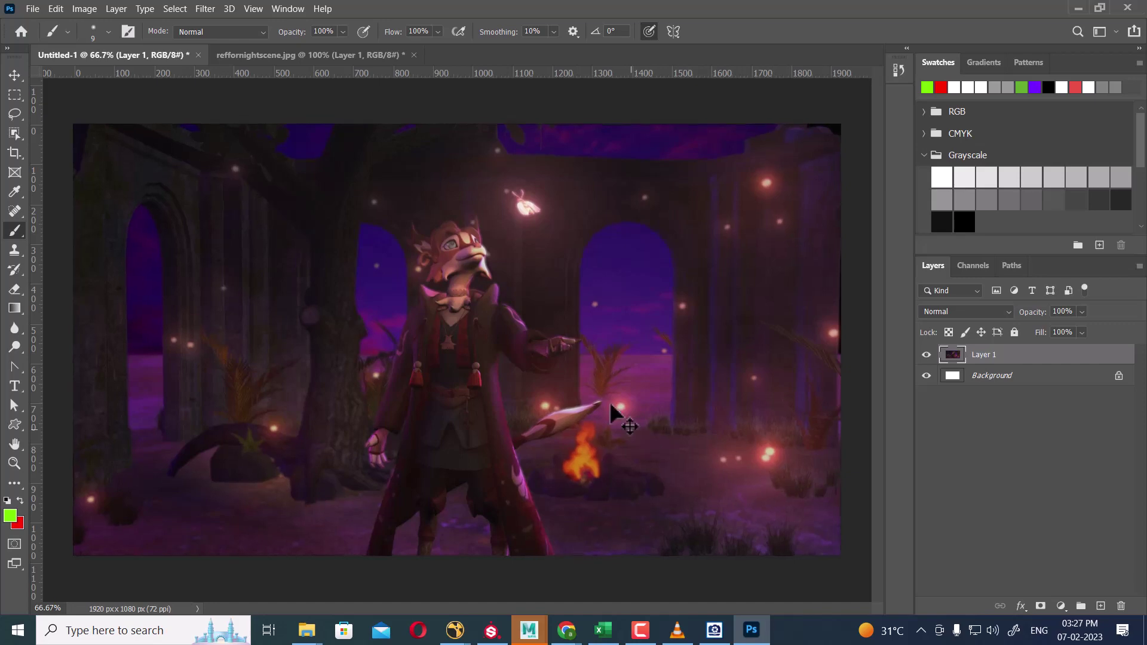
pyautogui.scroll(2, 582, 226)
pyautogui.scroll(2, 655, 519)
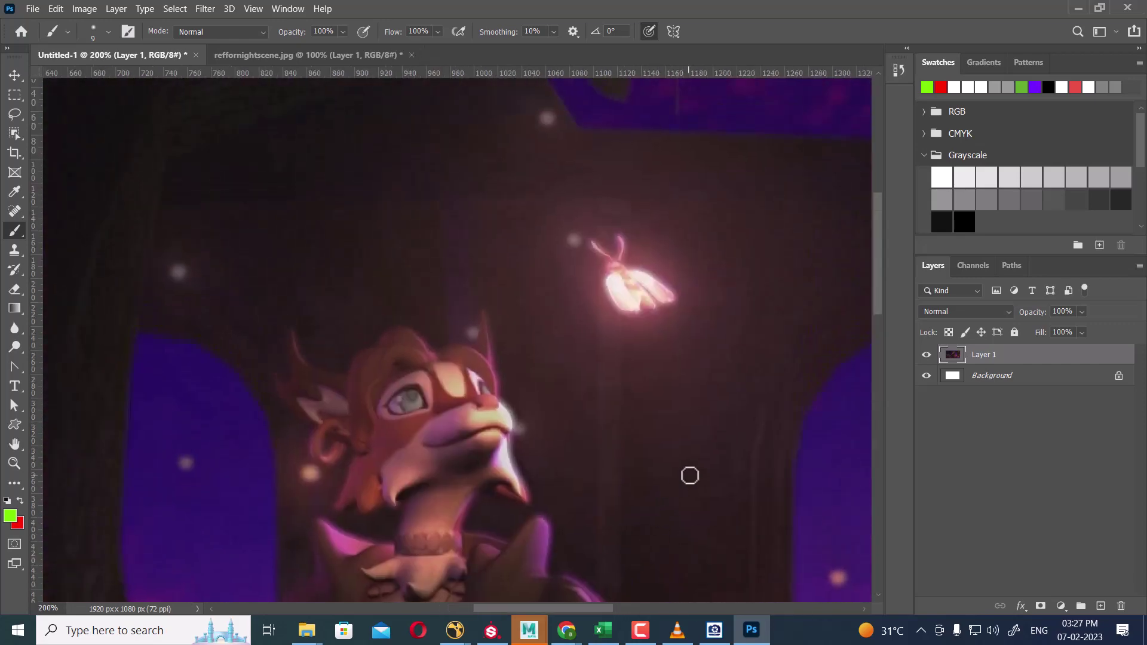
pyautogui.scroll(1, 692, 471)
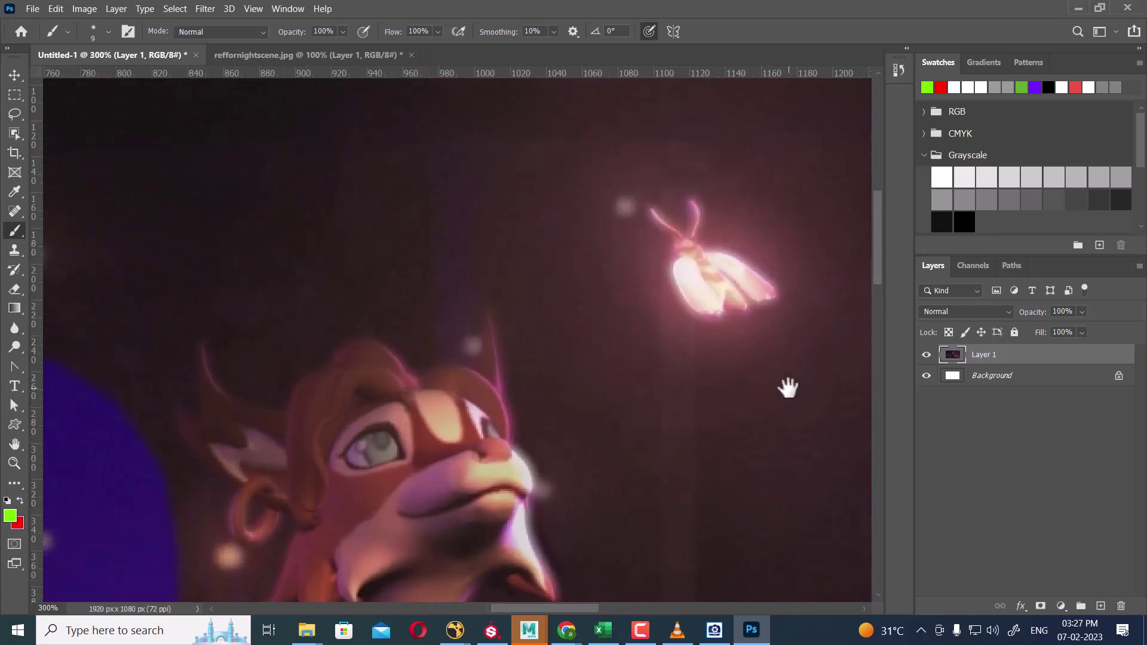
pyautogui.click(1100, 606)
pyautogui.click(673, 286)
pyautogui.keyDown('shift'); pyautogui.click(481, 418); pyautogui.keyUp('shift')
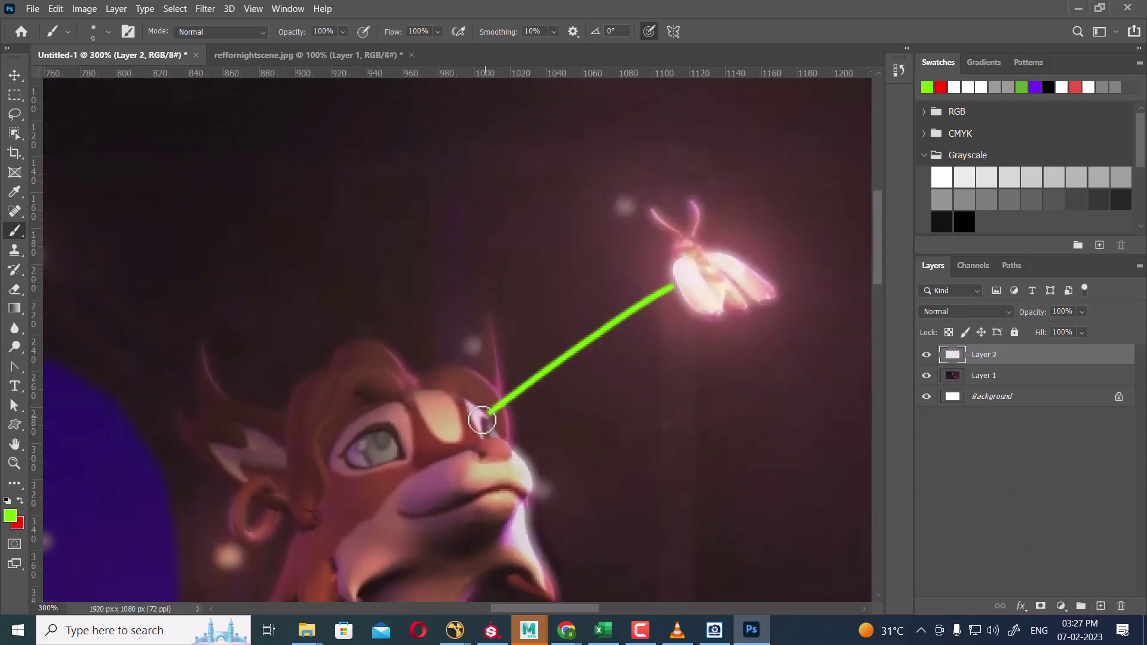
pyautogui.moveTo(471, 404); pyautogui.dragTo(490, 434)
# Outline the moth-lit front of the character's face in green and add a small green arrow beside the far ear tip.
pyautogui.moveTo(476, 359)
pyautogui.mouseDown()
pyautogui.moveTo(453, 417)
pyautogui.moveTo(478, 538)
pyautogui.mouseUp()
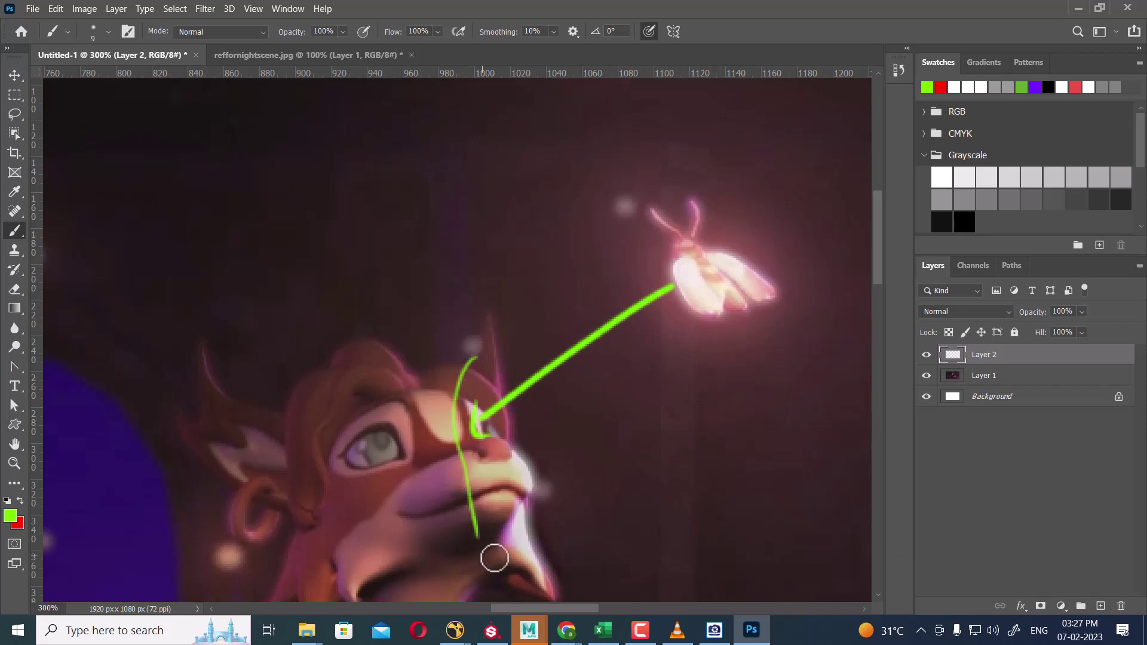
pyautogui.moveTo(477, 357)
pyautogui.mouseDown()
pyautogui.moveTo(479, 312)
pyautogui.moveTo(518, 328)
pyautogui.moveTo(583, 465)
pyautogui.moveTo(576, 565)
pyautogui.moveTo(550, 605)
pyautogui.moveTo(504, 552)
pyautogui.mouseUp()
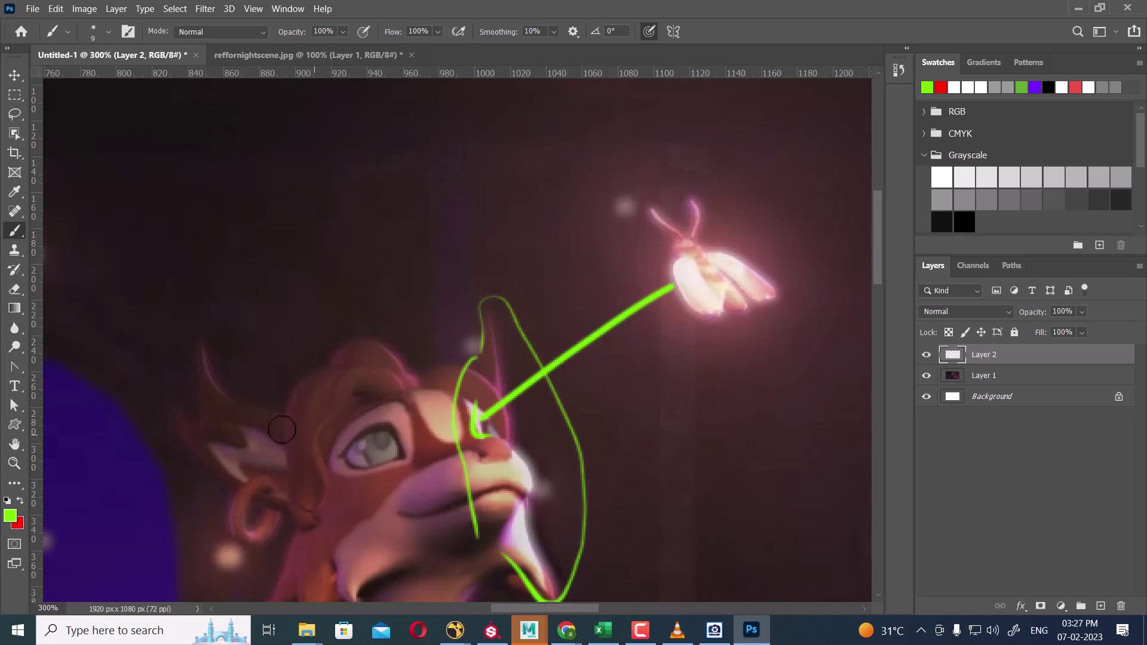
pyautogui.moveTo(216, 380)
pyautogui.mouseDown()
pyautogui.moveTo(243, 341)
pyautogui.moveTo(251, 365)
pyautogui.mouseUp()
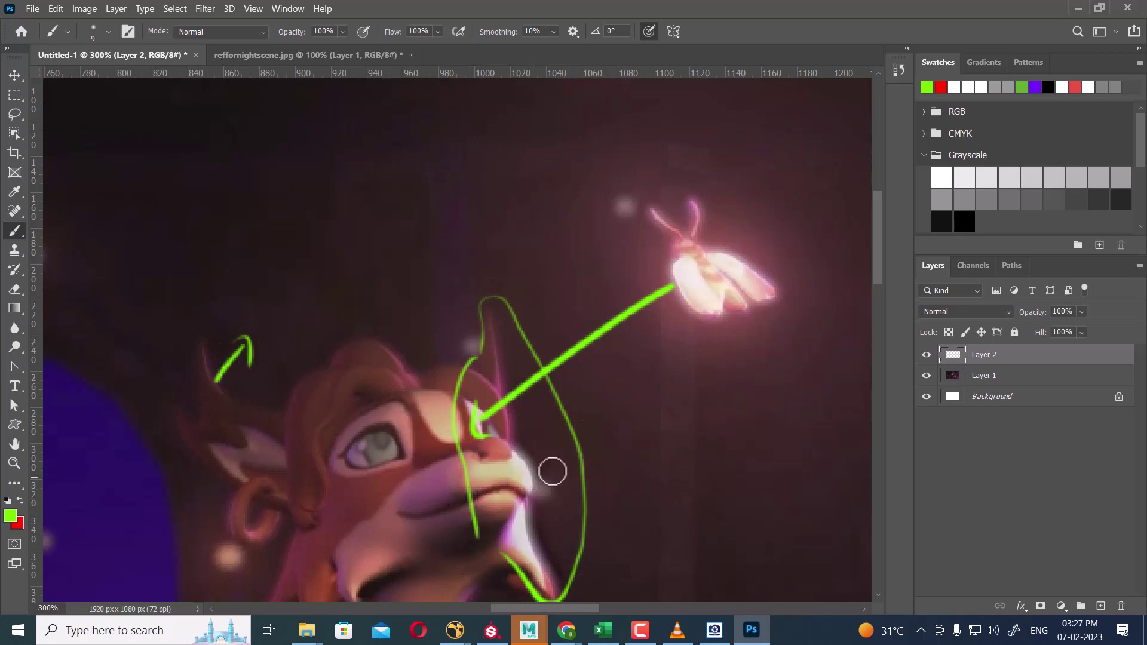
# Circle the character's near eye in red and draw a red arrow from it toward the moth.
pyautogui.moveTo(391, 439)
pyautogui.mouseDown()
pyautogui.moveTo(352, 448)
pyautogui.moveTo(385, 455)
pyautogui.mouseUp()
pyautogui.hotkey('ctrl', 'z')
pyautogui.press('x')
pyautogui.moveTo(392, 459)
pyautogui.mouseDown()
pyautogui.moveTo(392, 433)
pyautogui.moveTo(364, 430)
pyautogui.moveTo(360, 455)
pyautogui.moveTo(380, 465)
pyautogui.moveTo(386, 442)
pyautogui.moveTo(648, 320)
pyautogui.moveTo(634, 339)
pyautogui.mouseUp()
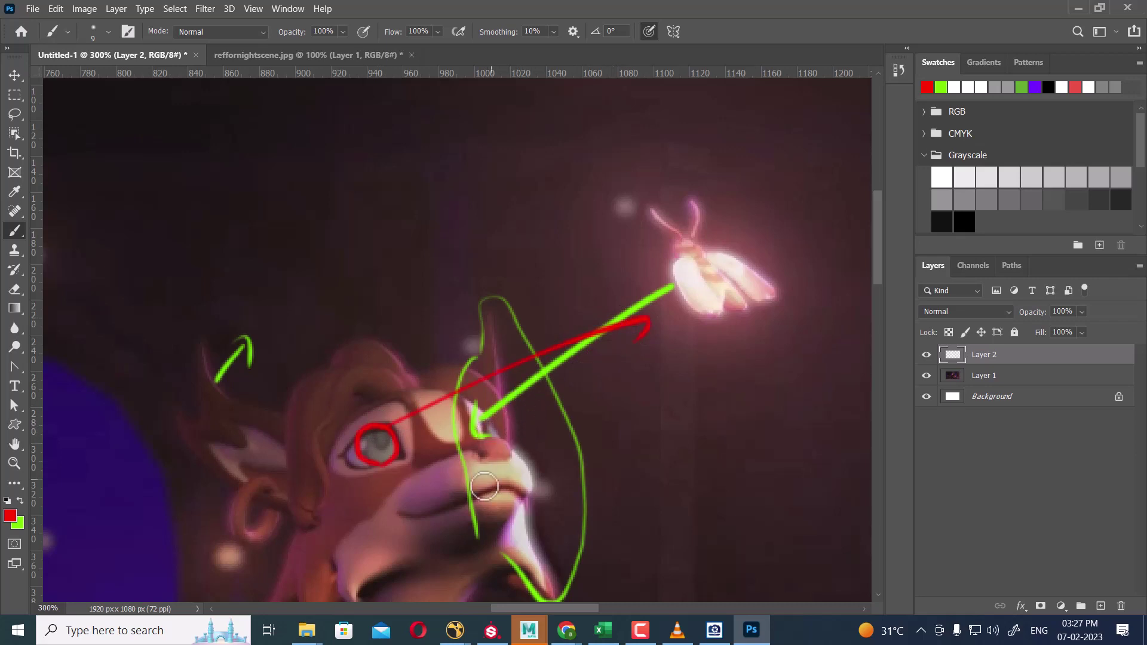
# Draw a small green arrow pointing at the rim light on the character's shoulder.
pyautogui.moveTo(534, 510); pyautogui.dragTo(438, 267)
pyautogui.moveTo(493, 426)
pyautogui.mouseDown()
pyautogui.moveTo(404, 249)
pyautogui.moveTo(420, 304)
pyautogui.mouseUp()
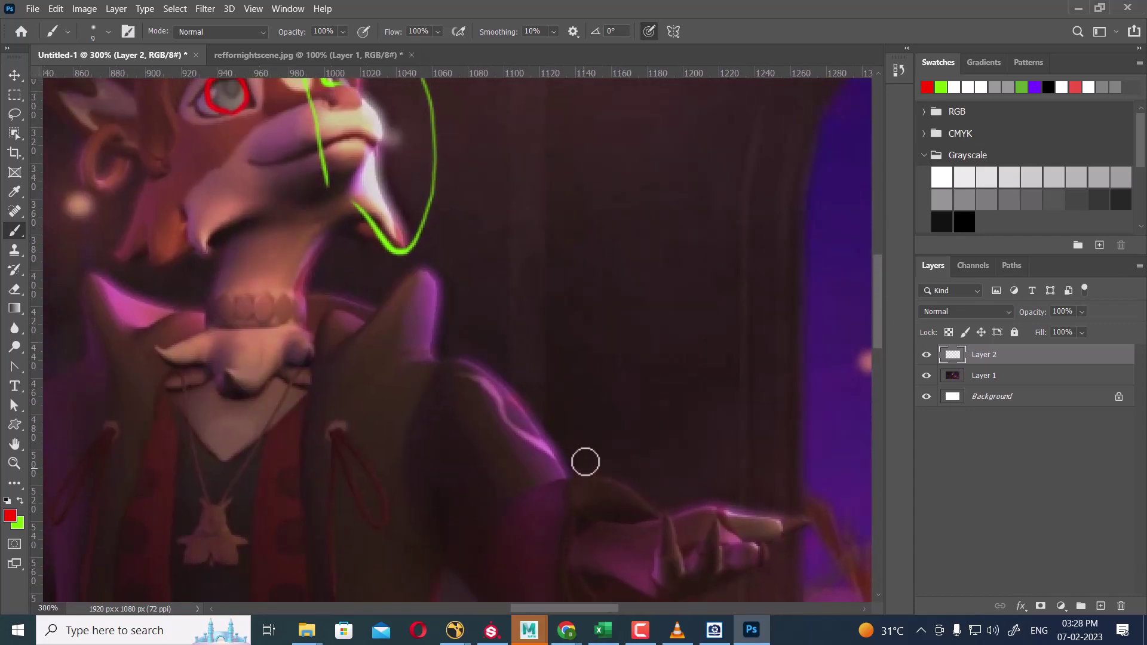
pyautogui.moveTo(536, 430)
pyautogui.mouseDown()
pyautogui.moveTo(554, 399)
pyautogui.moveTo(577, 417)
pyautogui.mouseUp()
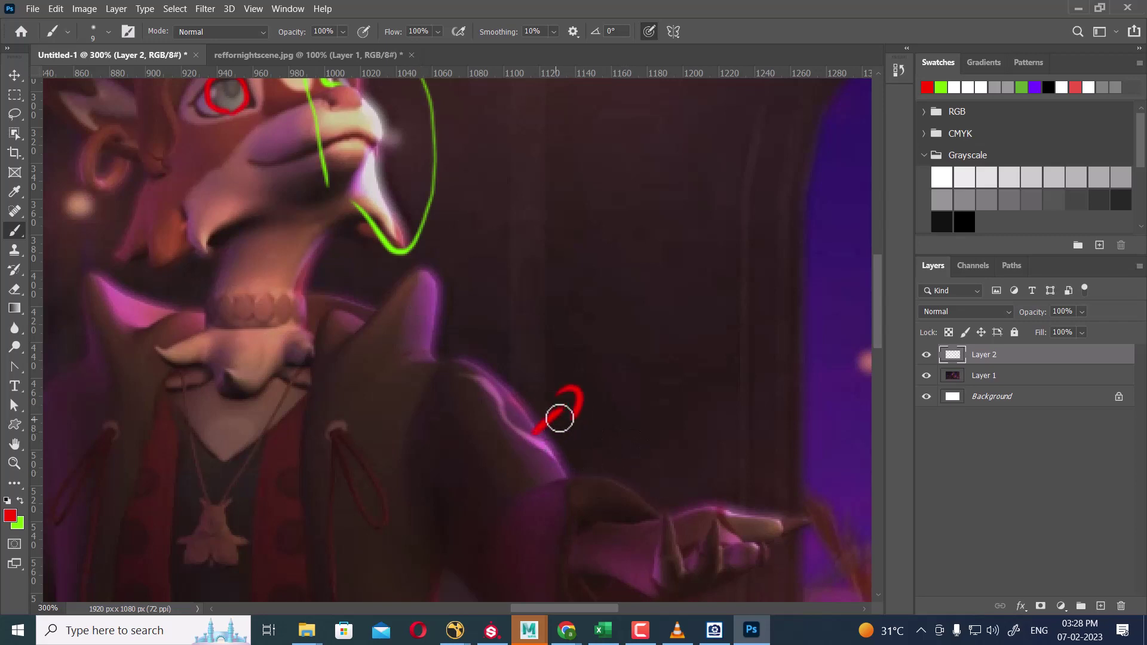
pyautogui.hotkey('ctrl', 'z')
pyautogui.press('x')
pyautogui.moveTo(572, 402)
pyautogui.mouseDown()
pyautogui.moveTo(532, 419)
pyautogui.moveTo(521, 449)
pyautogui.mouseUp()
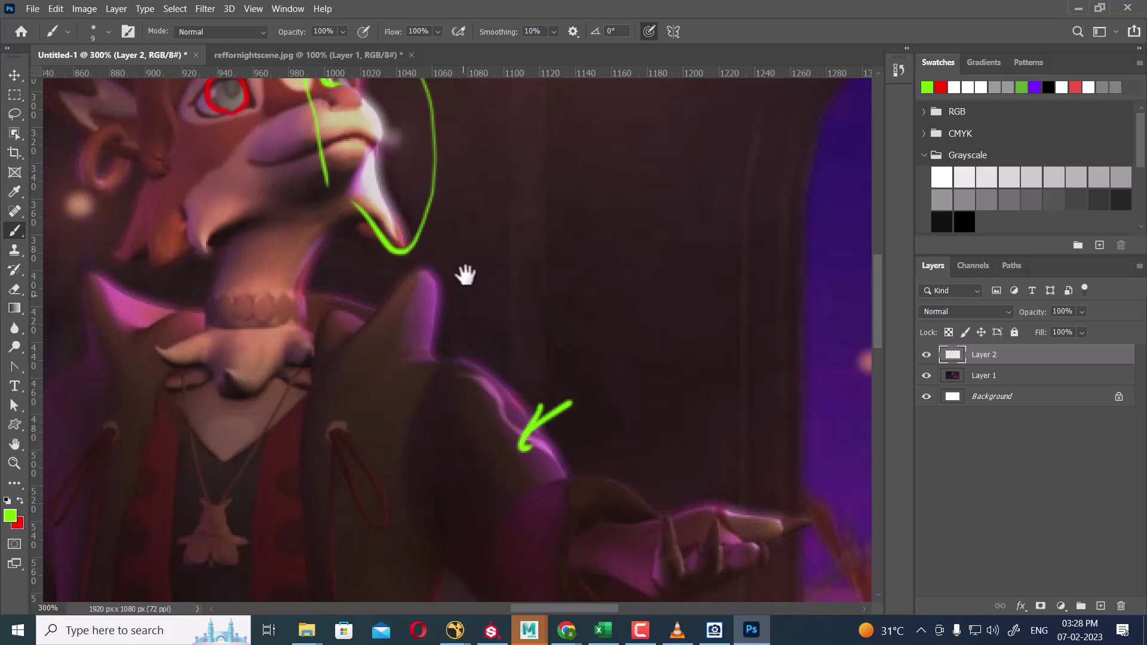
pyautogui.moveTo(466, 274); pyautogui.dragTo(502, 505)
pyautogui.hotkey('ctrl', '-')
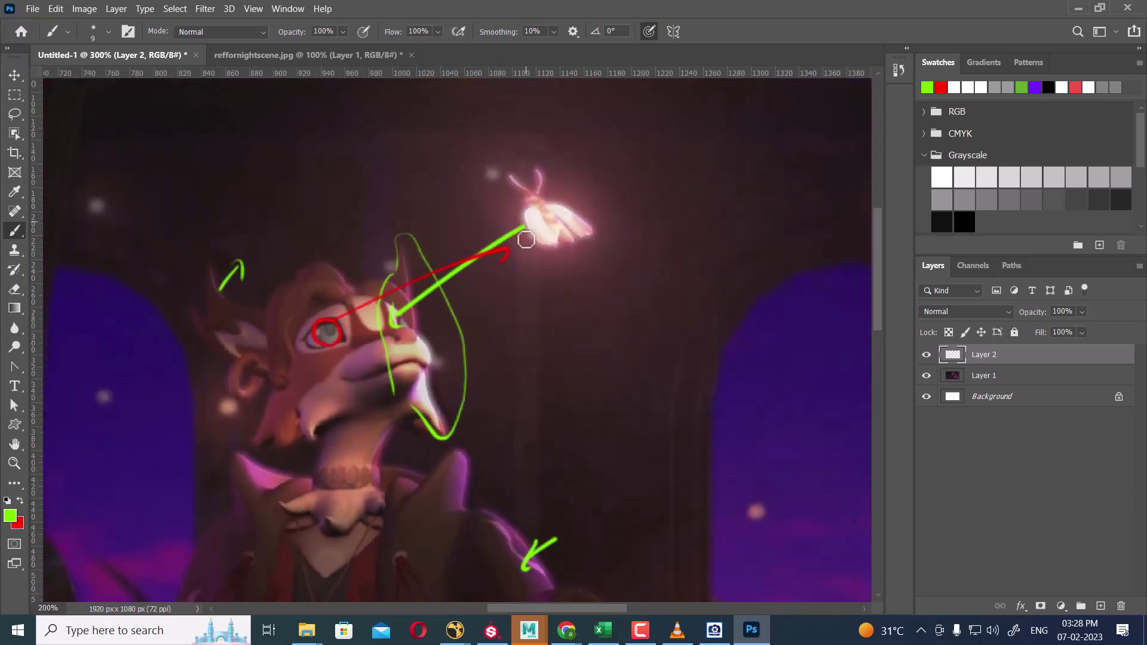
pyautogui.hotkey('ctrl', '-')
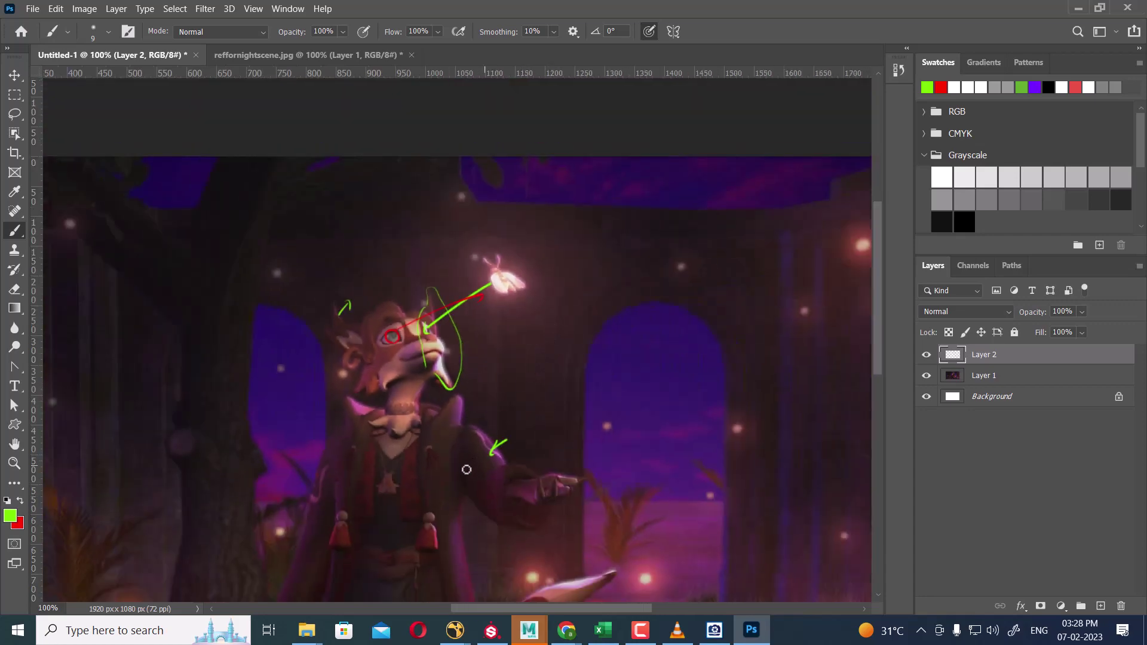
# In reffornightscene.jpg, draw green arrows toward the blurred background lights on both sides of the girl, and switch back to Untitled-1.
pyautogui.click(290, 53)
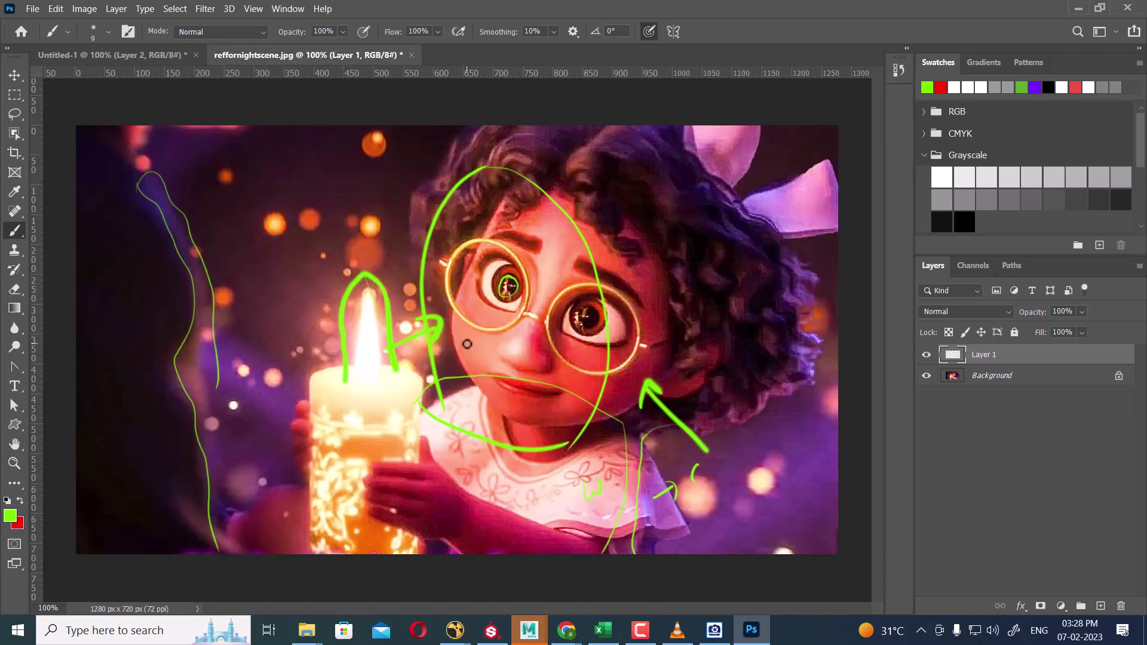
pyautogui.hotkey('ctrl', '-')
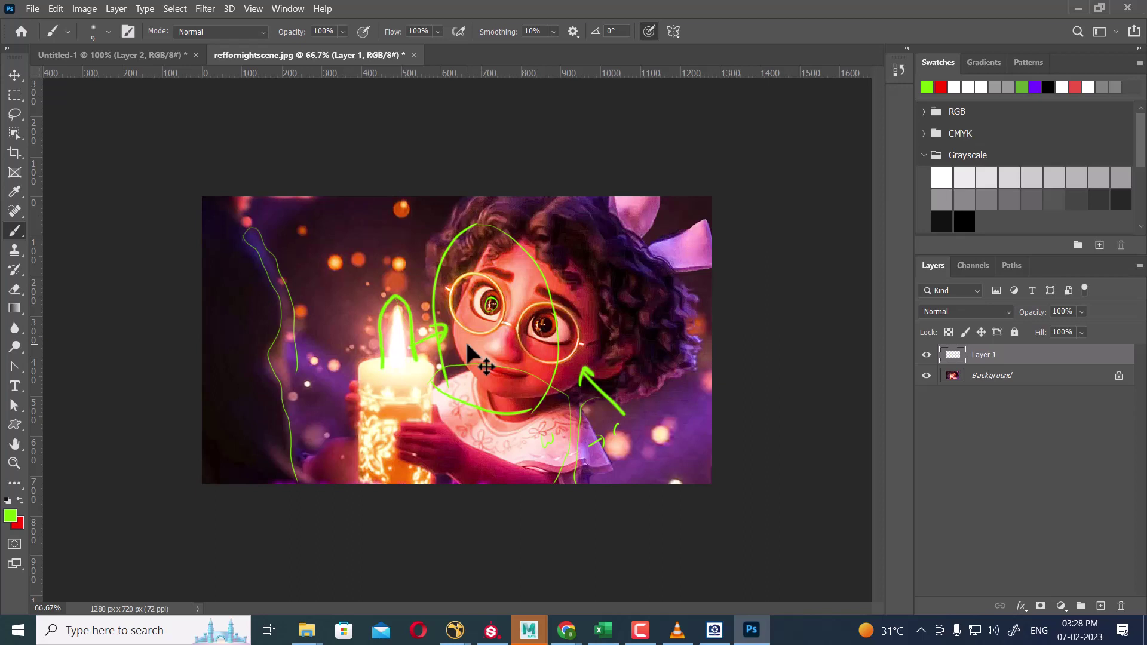
pyautogui.moveTo(711, 399); pyautogui.dragTo(687, 443)
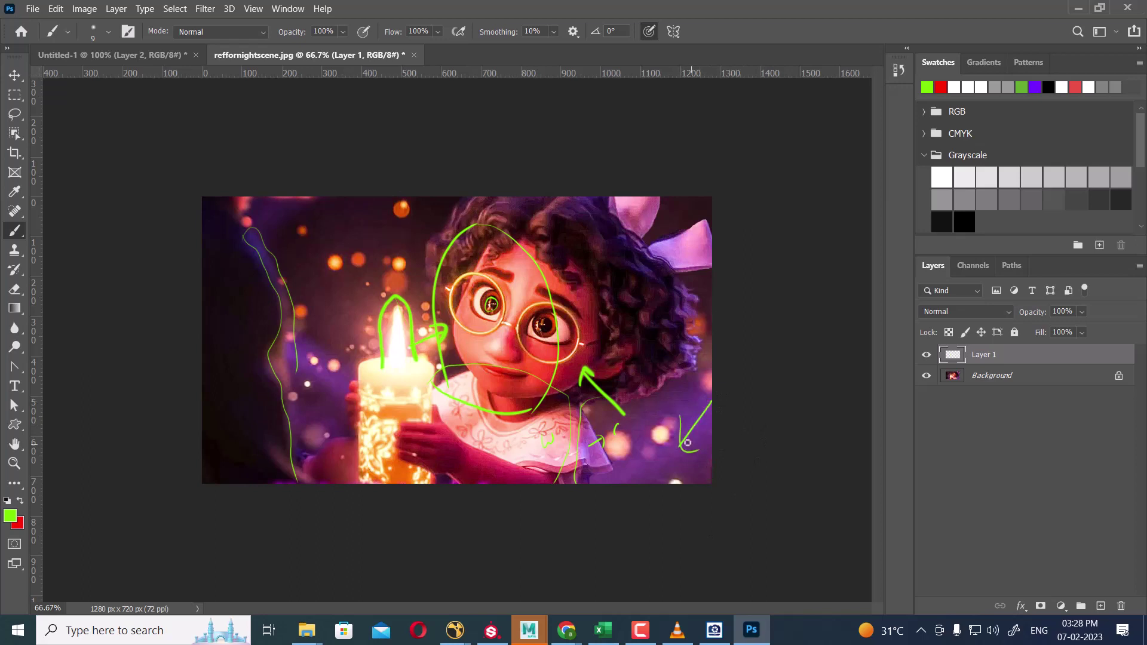
pyautogui.moveTo(332, 280)
pyautogui.mouseDown()
pyautogui.moveTo(314, 347)
pyautogui.moveTo(333, 344)
pyautogui.mouseUp()
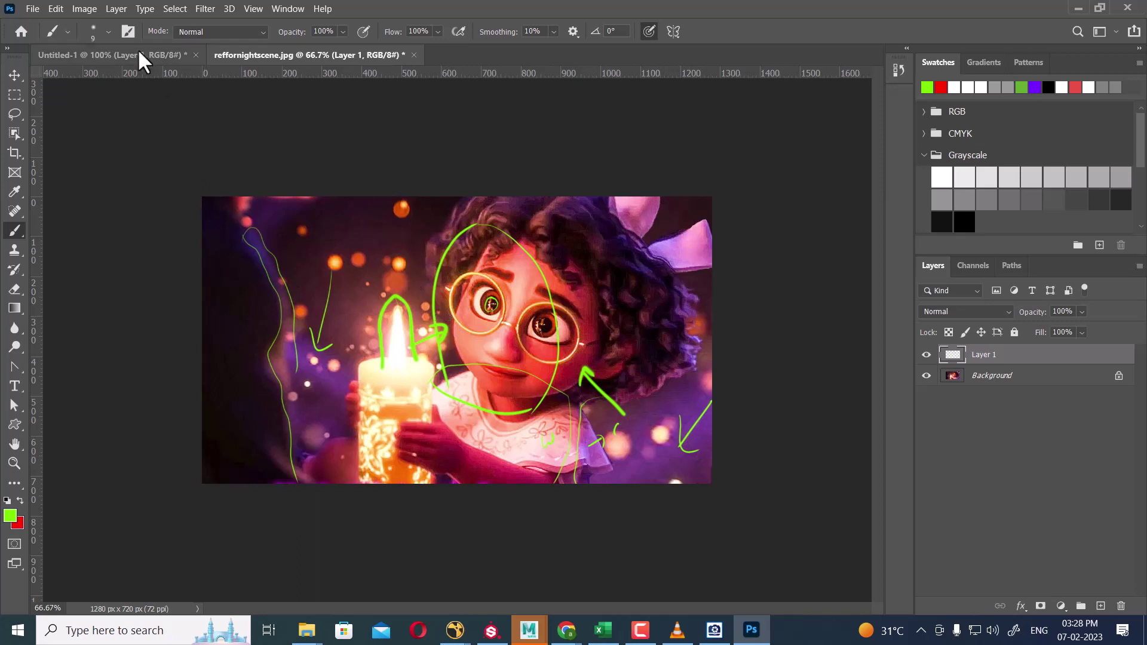
pyautogui.click(115, 49)
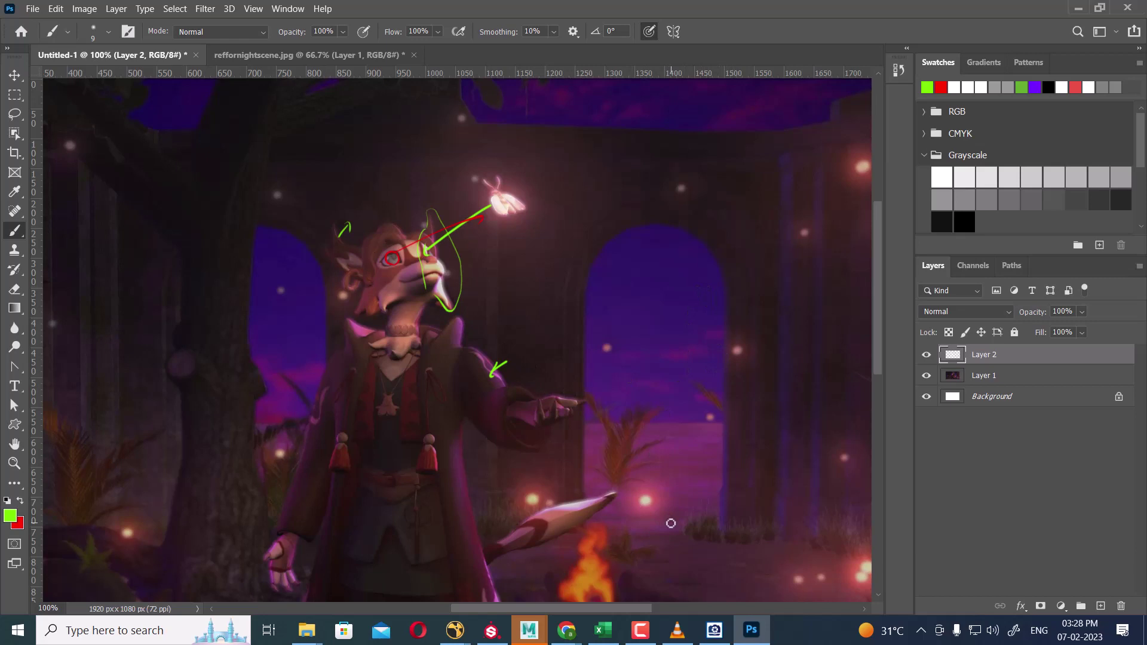
pyautogui.moveTo(690, 294); pyautogui.dragTo(642, 502)
pyautogui.moveTo(627, 435); pyautogui.dragTo(697, 473)
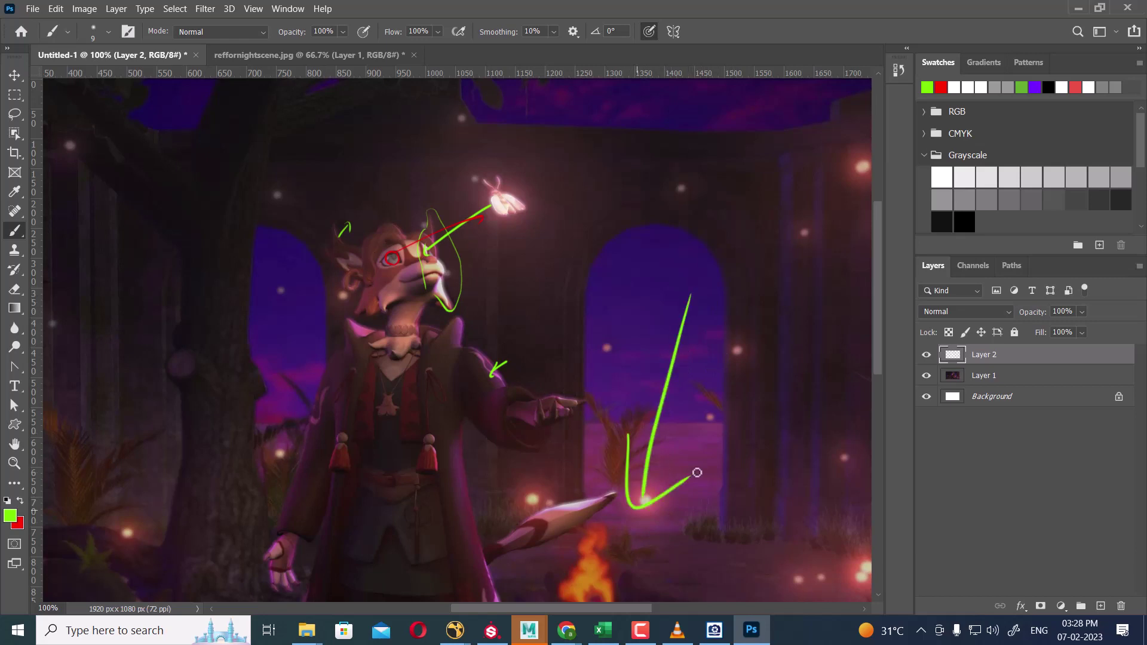
pyautogui.moveTo(504, 430); pyautogui.dragTo(693, 385)
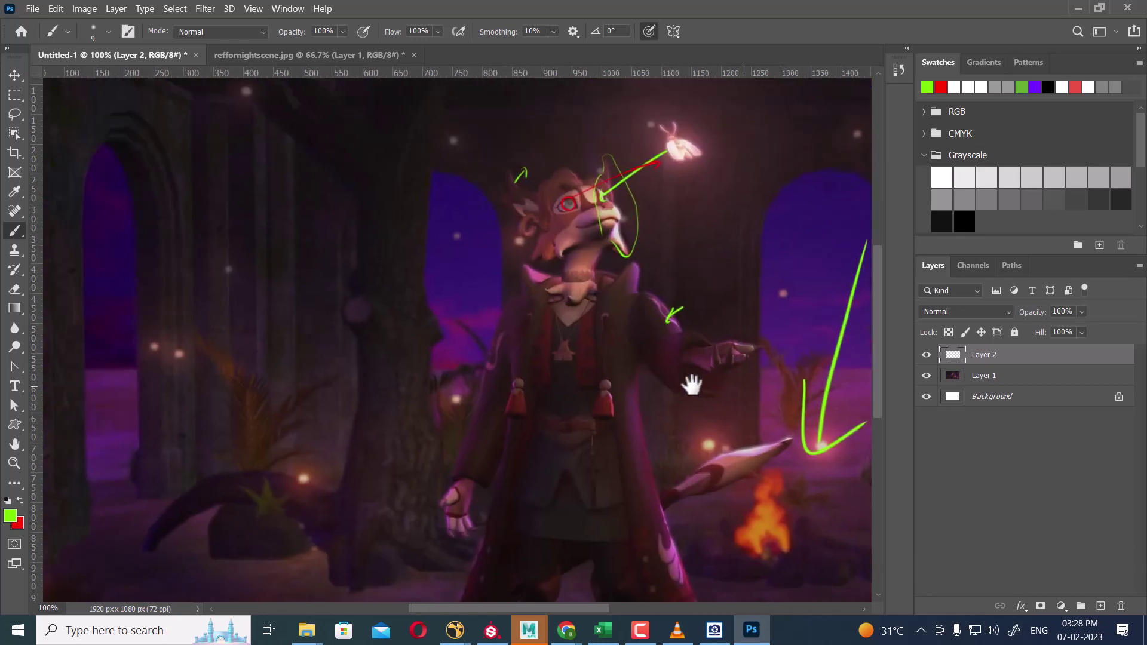
pyautogui.hotkey('ctrl', '-')
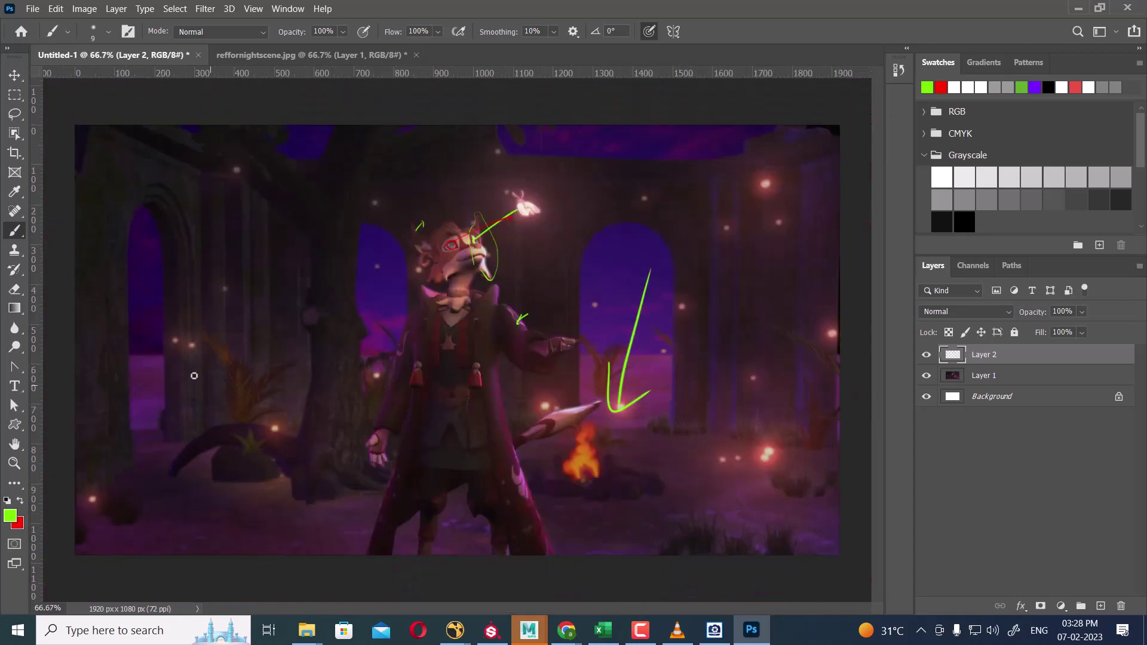
pyautogui.moveTo(149, 309); pyautogui.dragTo(156, 406)
pyautogui.moveTo(142, 375); pyautogui.dragTo(178, 409)
pyautogui.hotkey('ctrl', 'z')
pyautogui.hotkey('ctrl', 'z')
pyautogui.hotkey('ctrl', 'z')
pyautogui.hotkey('ctrl', 'z')
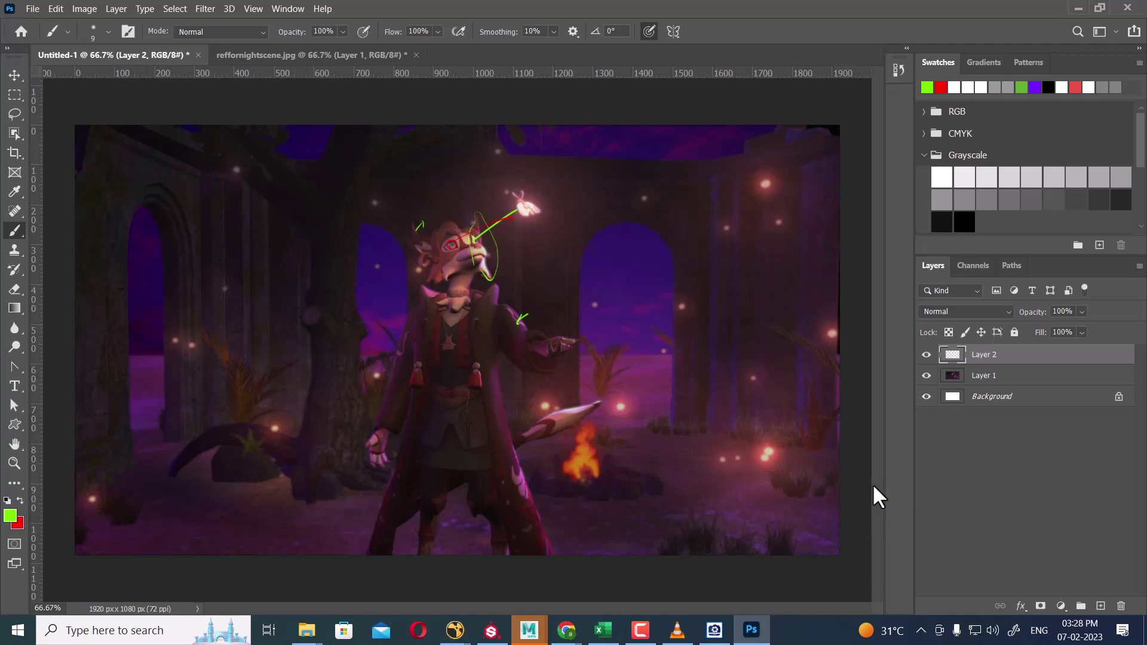
# Draw a red arrow from the arched opening beside the character down to the glowing light above the campfire.
pyautogui.press('x')
pyautogui.moveTo(653, 288); pyautogui.dragTo(627, 393)
pyautogui.moveTo(614, 354); pyautogui.dragTo(644, 407)
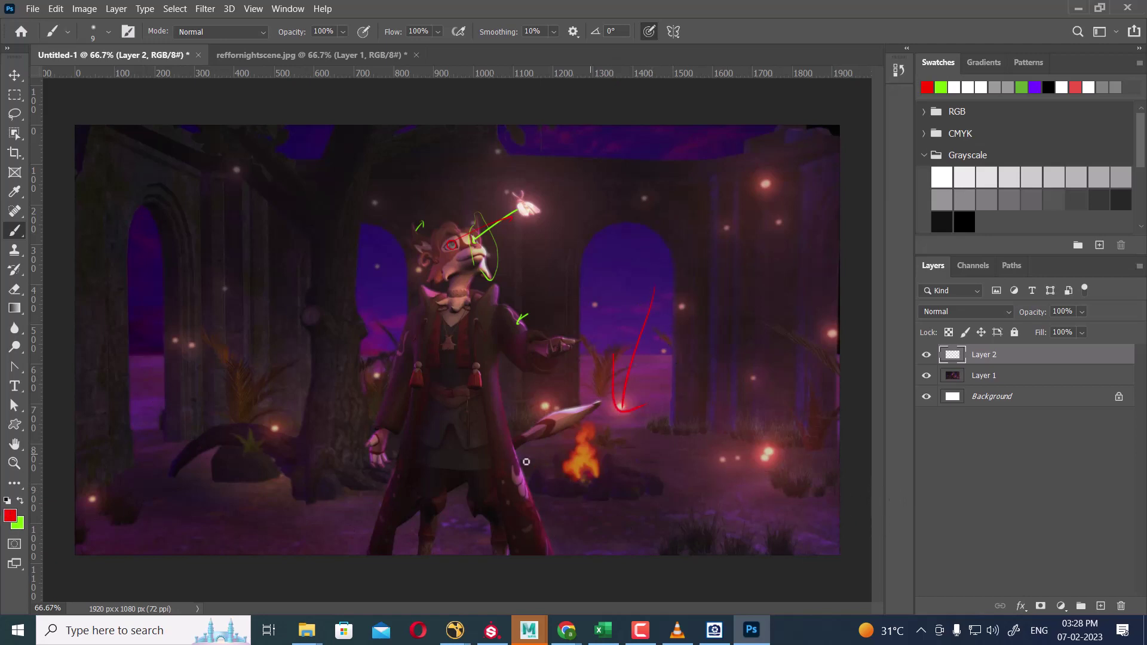
# Draw red downward arrows from the far-left arched opening and from the one beside the character's head to the ground.
pyautogui.moveTo(141, 297); pyautogui.dragTo(153, 422)
pyautogui.moveTo(137, 403); pyautogui.dragTo(173, 424)
pyautogui.moveTo(382, 276); pyautogui.dragTo(365, 367)
pyautogui.moveTo(359, 341); pyautogui.dragTo(382, 371)
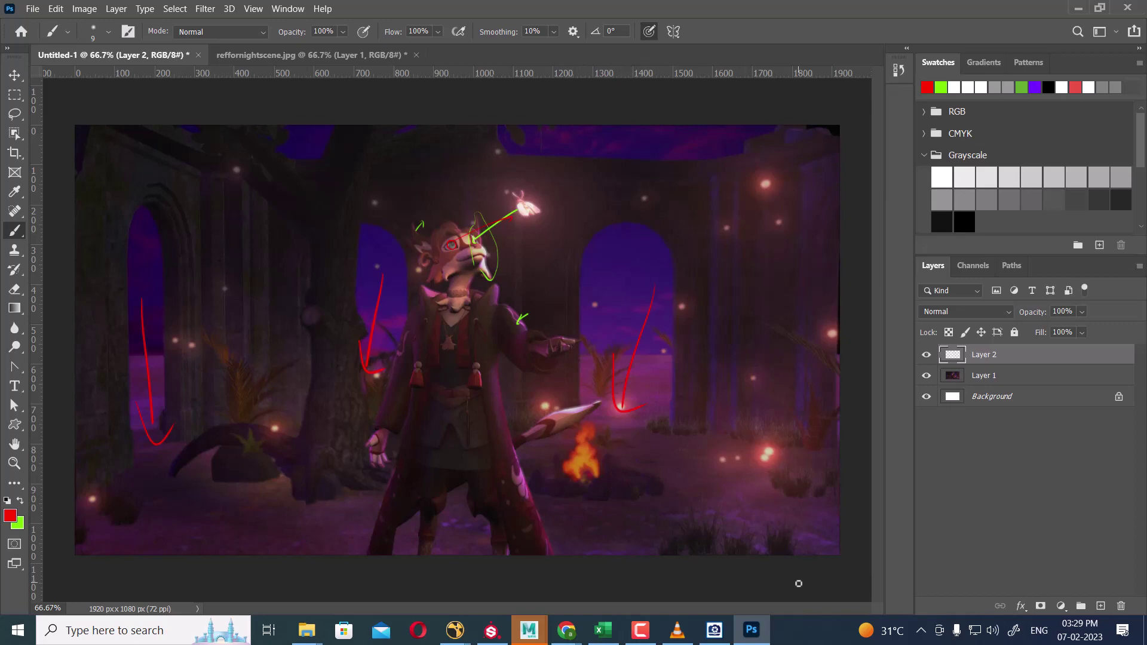
# Draw five short red arrows radiating outward from both sides of the campfire flames.
pyautogui.hotkey('ctrl', '+')
pyautogui.hotkey('ctrl', '+')
pyautogui.moveTo(685, 452); pyautogui.dragTo(462, 177)
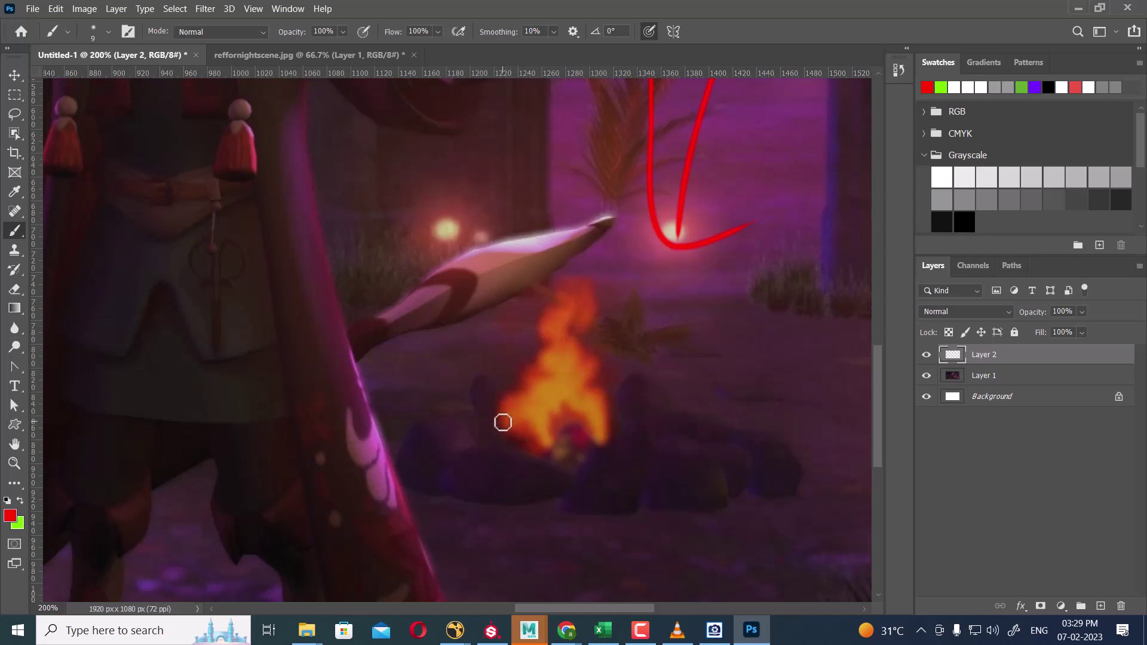
pyautogui.moveTo(502, 420)
pyautogui.mouseDown()
pyautogui.moveTo(458, 430)
pyautogui.moveTo(456, 418)
pyautogui.mouseUp()
pyautogui.moveTo(615, 425); pyautogui.dragTo(655, 433)
pyautogui.moveTo(515, 396)
pyautogui.mouseDown()
pyautogui.moveTo(490, 384)
pyautogui.moveTo(498, 378)
pyautogui.mouseUp()
pyautogui.moveTo(531, 440); pyautogui.dragTo(493, 453)
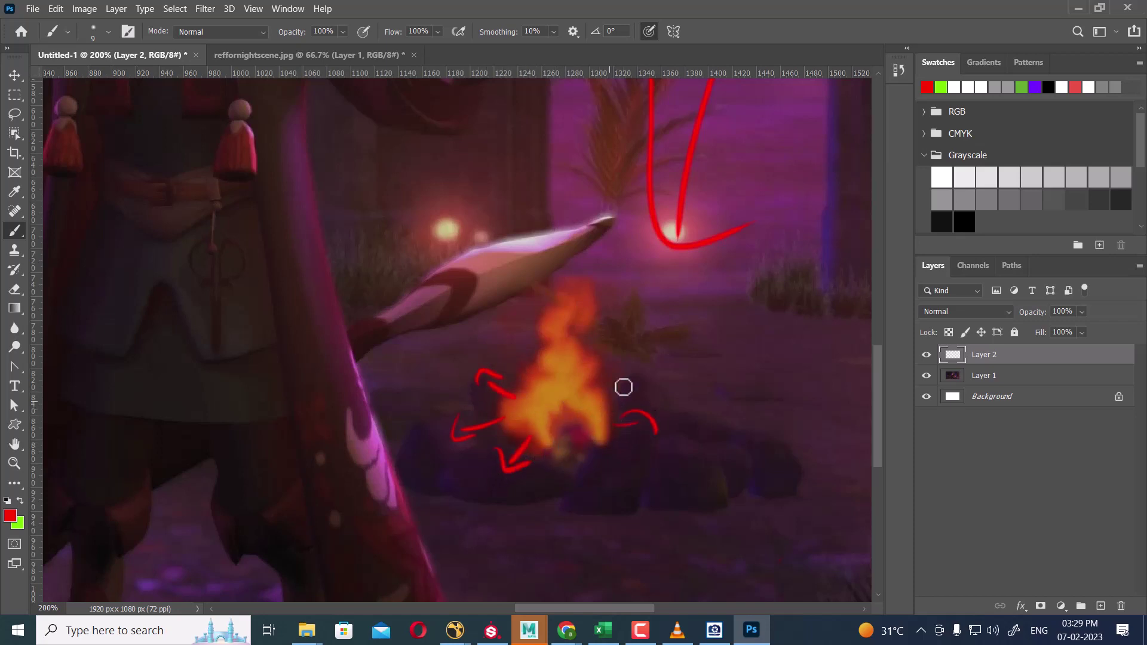
pyautogui.moveTo(611, 399); pyautogui.dragTo(636, 380)
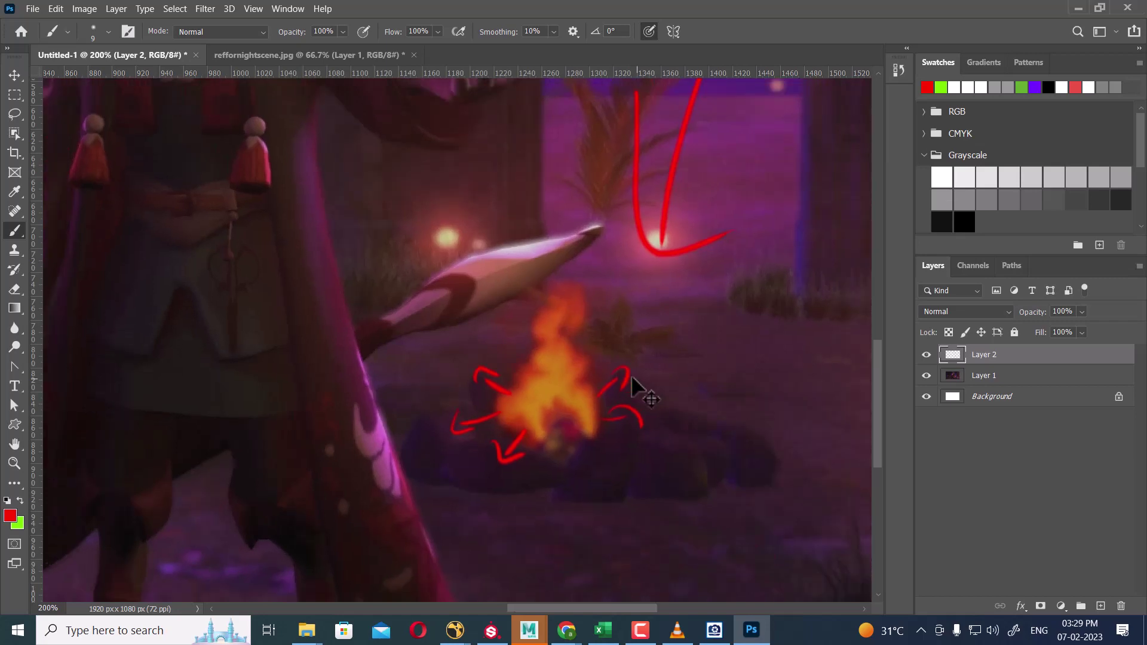
# Draw three small green arrows pointing down along the wall to the right of the large arched opening.
pyautogui.hotkey('ctrl', '-')
pyautogui.moveTo(574, 402)
pyautogui.mouseDown()
pyautogui.moveTo(648, 486)
pyautogui.moveTo(590, 512)
pyautogui.mouseUp()
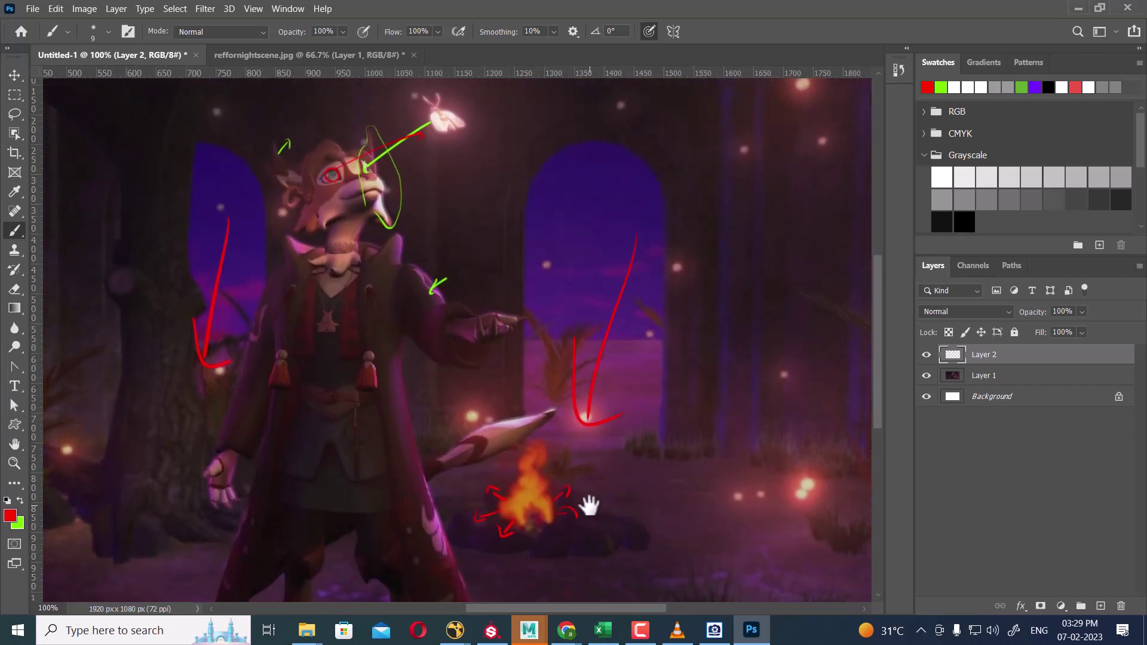
pyautogui.press('x')
pyautogui.moveTo(650, 356); pyautogui.dragTo(668, 392)
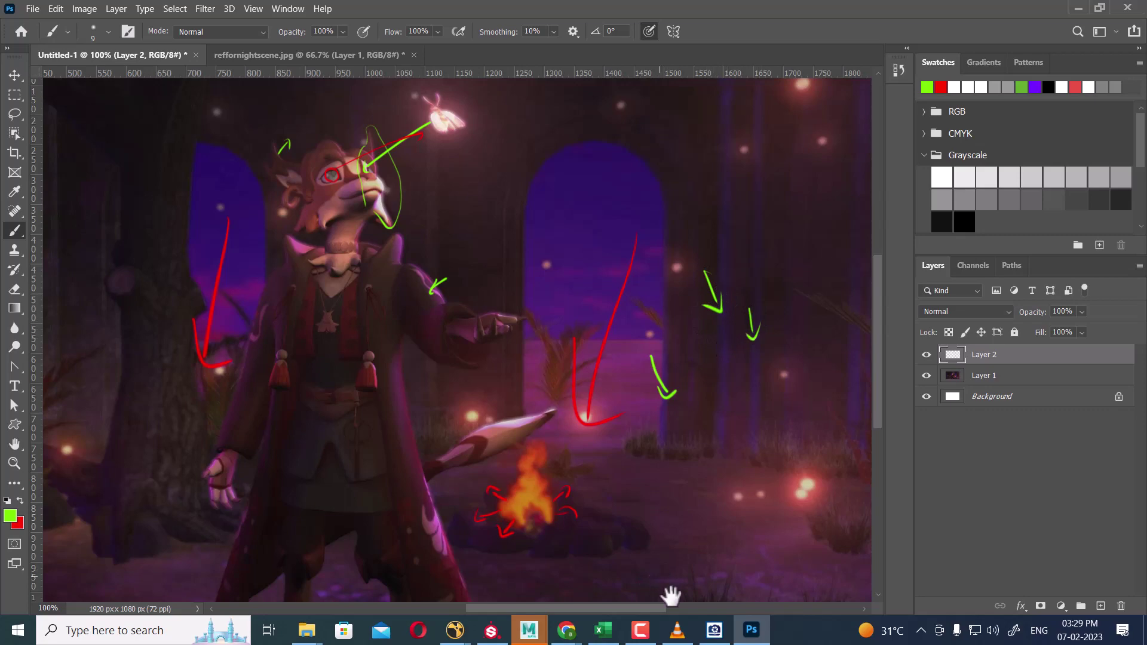
pyautogui.moveTo(747, 328)
pyautogui.mouseDown()
pyautogui.moveTo(671, 468)
pyautogui.moveTo(607, 244)
pyautogui.mouseUp()
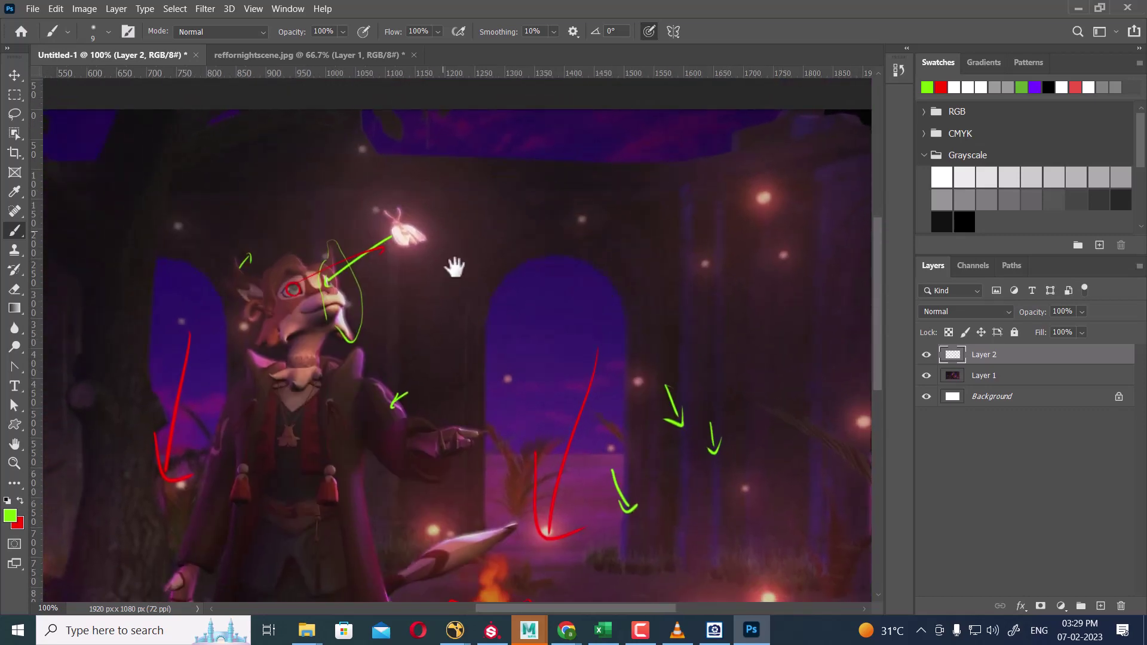
pyautogui.moveTo(450, 264)
pyautogui.mouseDown()
pyautogui.moveTo(474, 289)
pyautogui.moveTo(512, 231)
pyautogui.mouseUp()
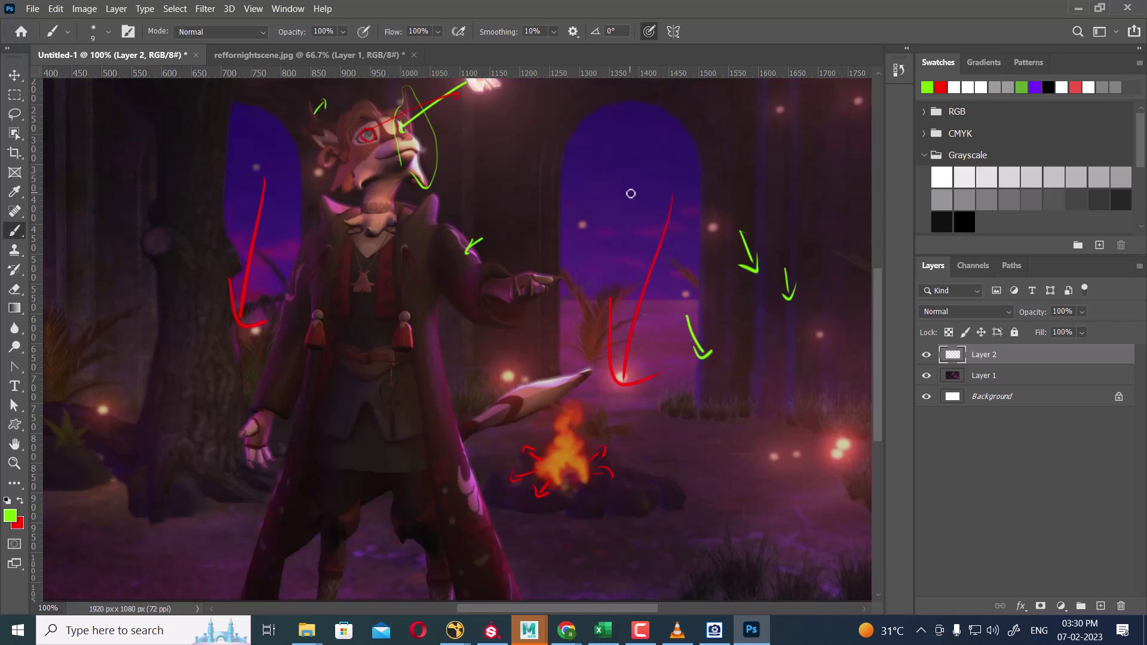
# Check Layer 1 by switching its visibility off and on, and duplicate the layer.
pyautogui.click(1031, 375)
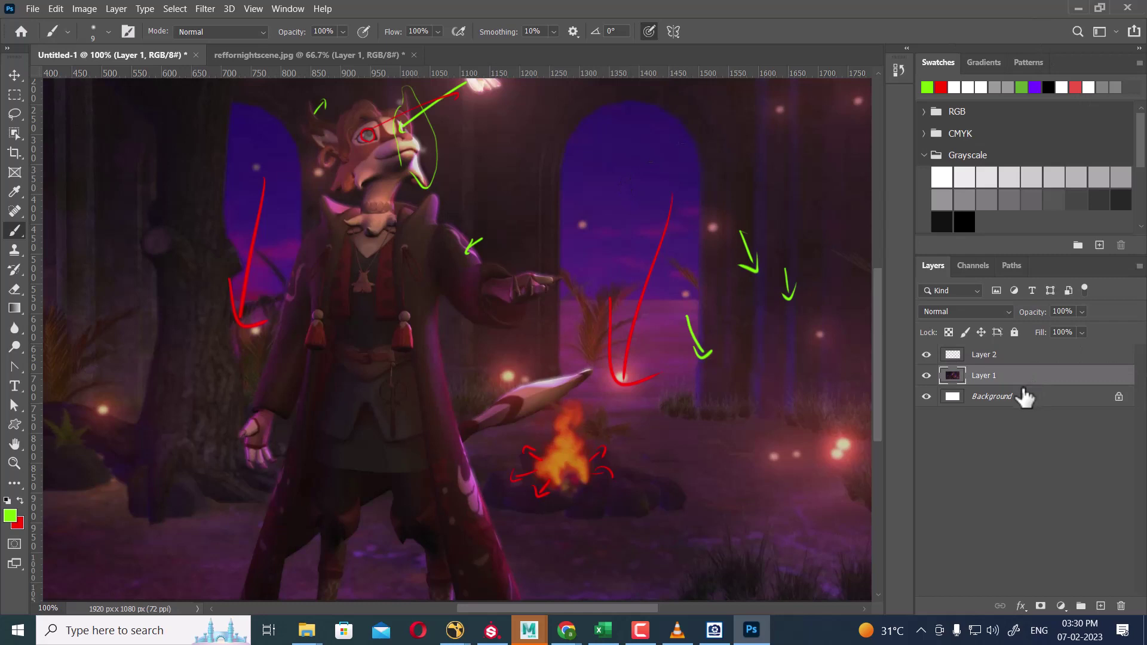
pyautogui.click(927, 376)
pyautogui.click(926, 376)
pyautogui.hotkey('ctrl', 'j')
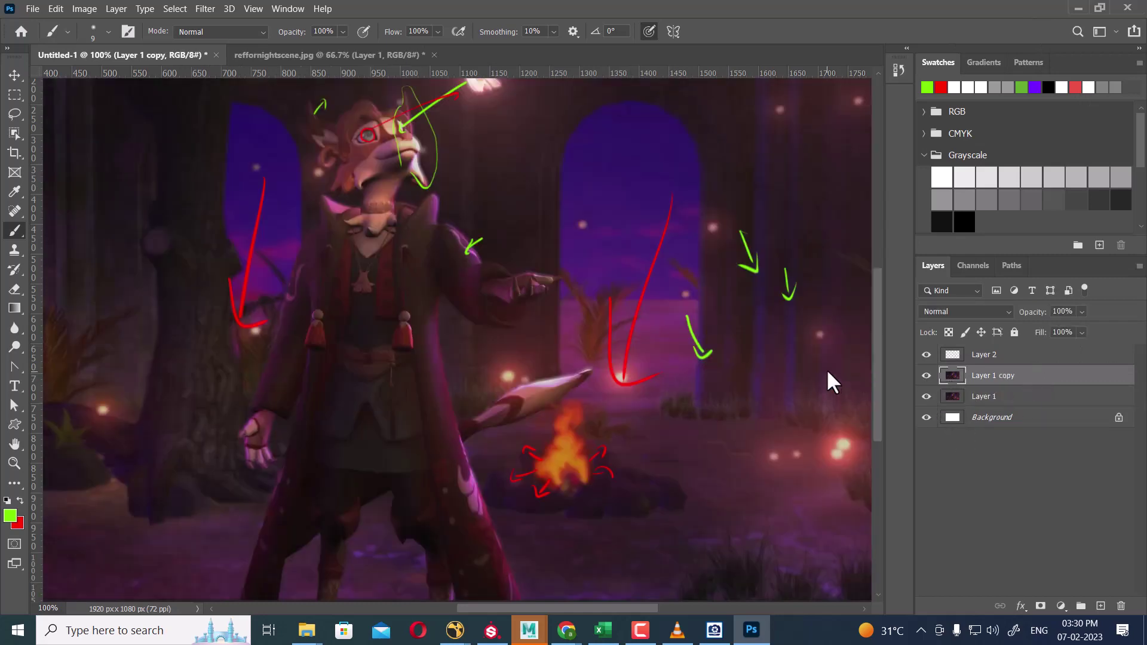
# Add an Exposure adjustment layer above Layer 1 copy with the exposure lowered to -4.33.
pyautogui.click(1061, 605)
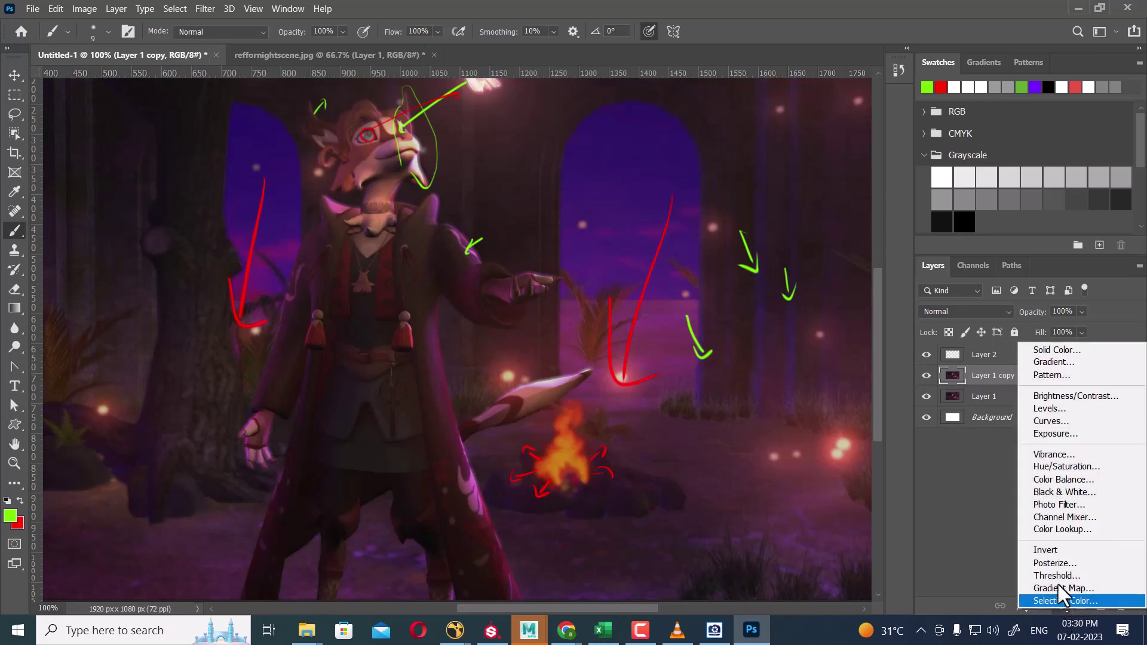
pyautogui.click(1074, 435)
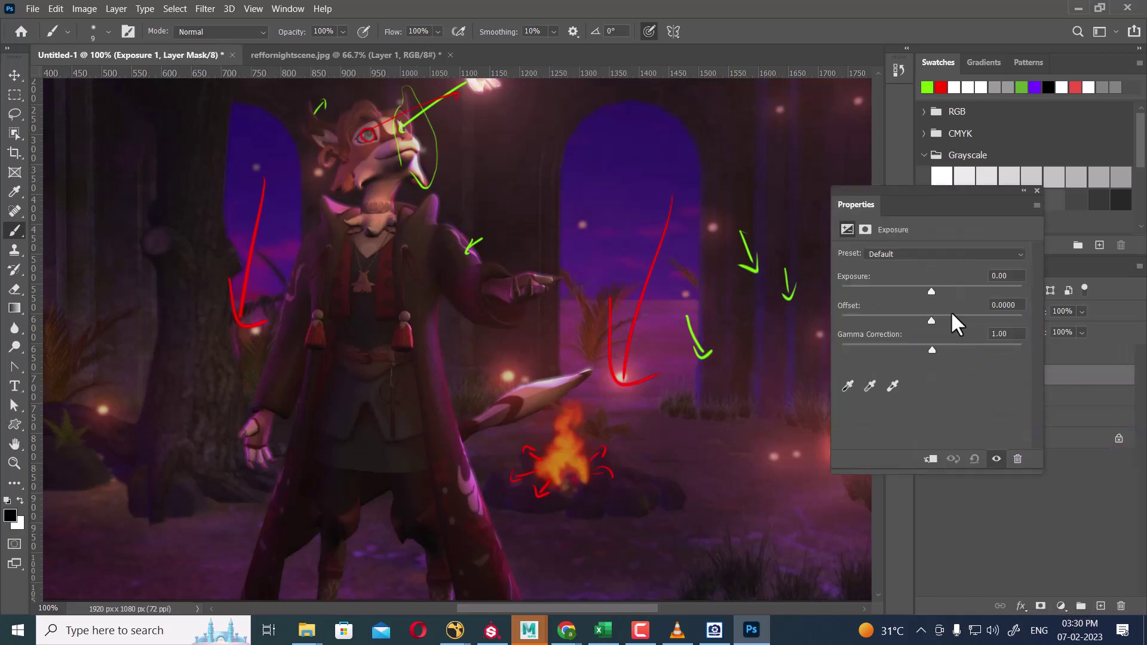
pyautogui.moveTo(933, 292); pyautogui.dragTo(876, 303)
pyautogui.click(1036, 191)
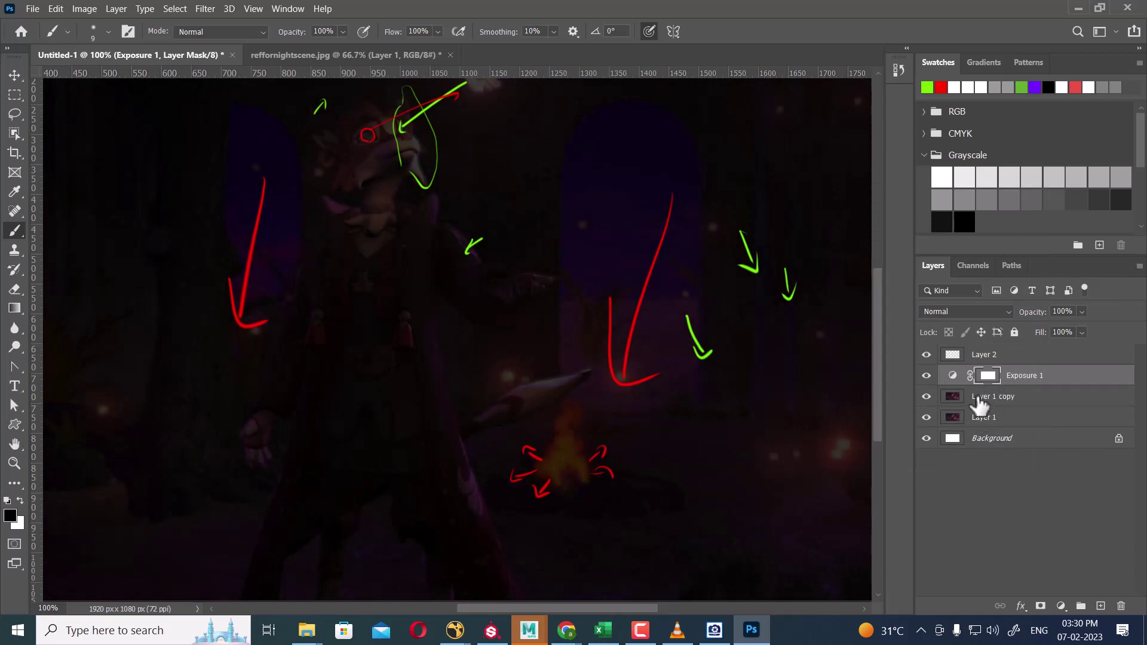
# Clip the Exposure 1 adjustment to Layer 1 copy and make Layer 1 copy the active layer.
pyautogui.click(953, 376)
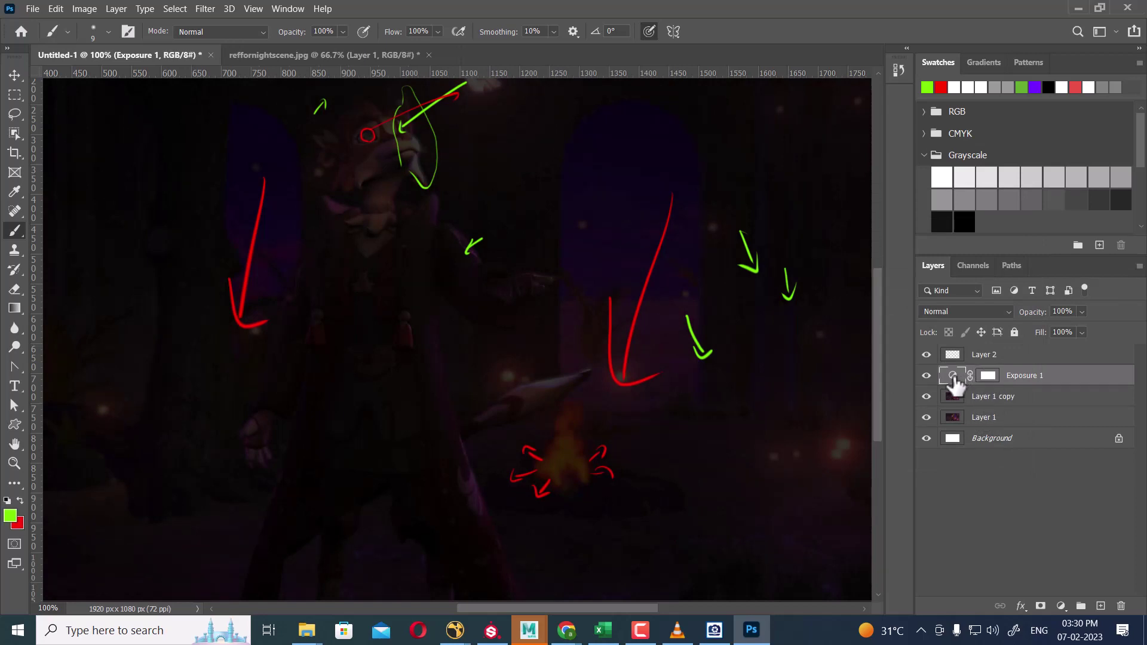
pyautogui.doubleClick(954, 377)
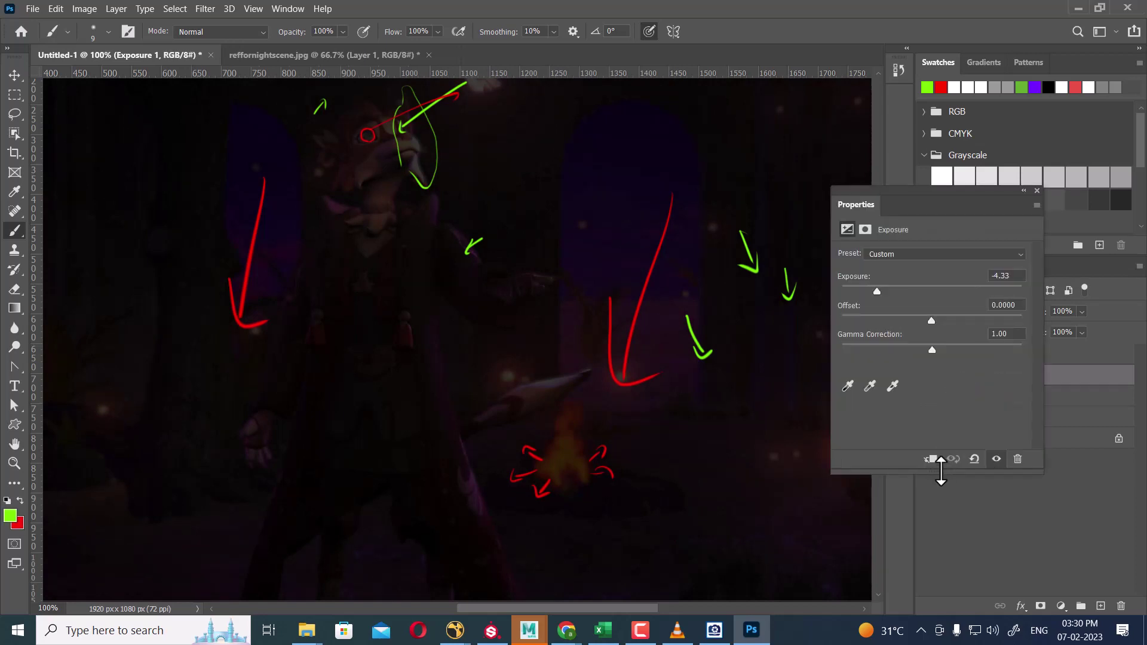
pyautogui.click(1037, 191)
pyautogui.click(1015, 399)
pyautogui.hotkey('ctrl', 'j')
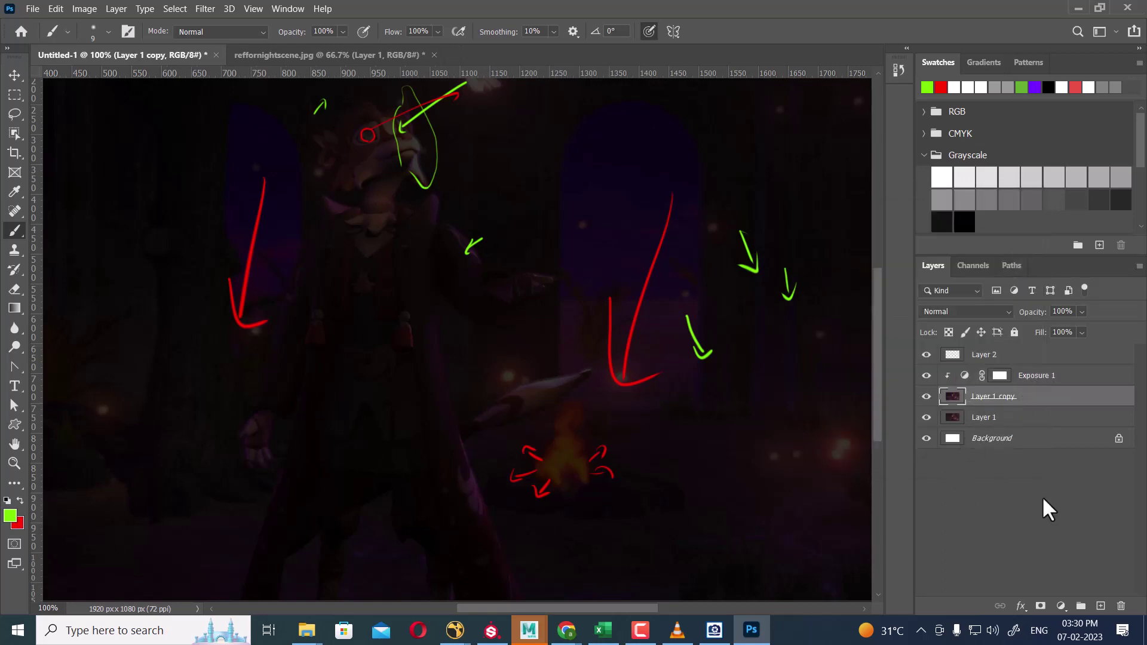
# Add a layer mask to Layer 1 copy and paint the three arched openings black on it with an 80 px brush.
pyautogui.click(1040, 605)
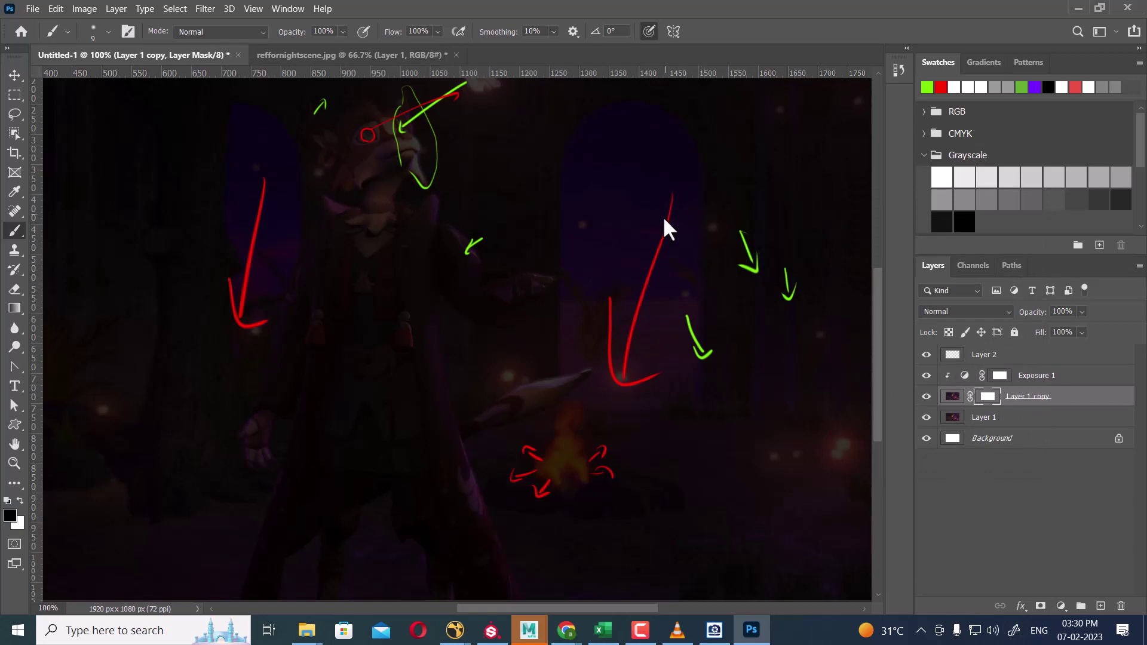
pyautogui.press(']')
pyautogui.press(']')
pyautogui.press(']')
pyautogui.press(']')
pyautogui.press(']')
pyautogui.press(']')
pyautogui.hotkey('ctrl', '-')
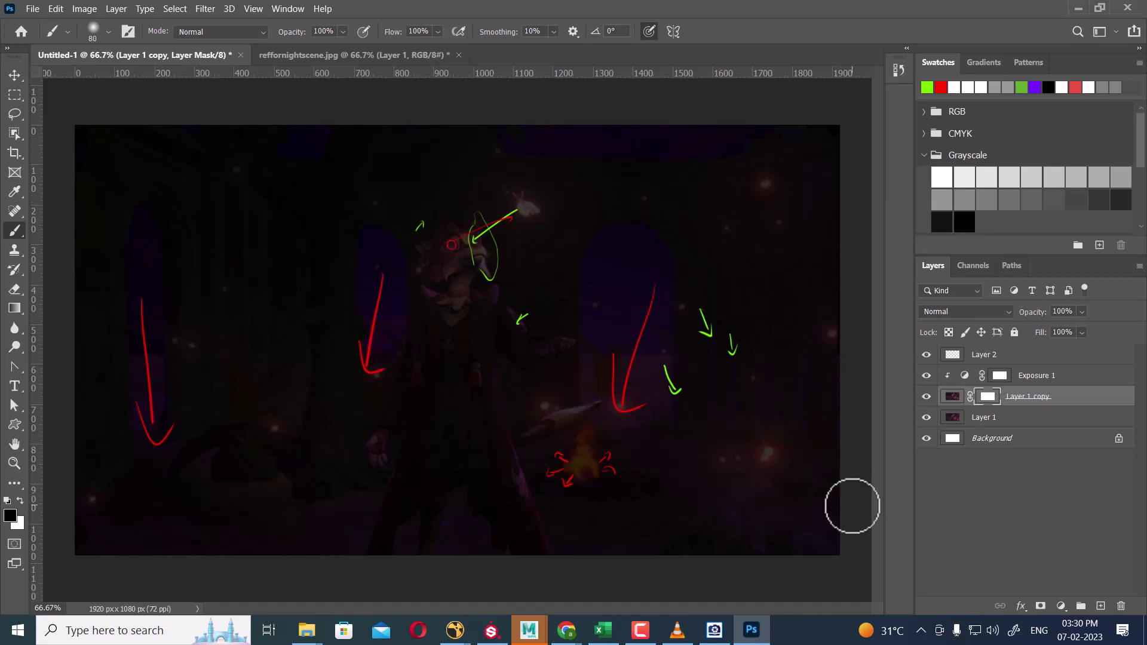
pyautogui.moveTo(588, 248)
pyautogui.mouseDown()
pyautogui.moveTo(588, 407)
pyautogui.moveTo(653, 418)
pyautogui.moveTo(671, 298)
pyautogui.moveTo(655, 261)
pyautogui.moveTo(622, 234)
pyautogui.moveTo(653, 256)
pyautogui.moveTo(621, 253)
pyautogui.moveTo(600, 279)
pyautogui.moveTo(636, 281)
pyautogui.moveTo(611, 303)
pyautogui.moveTo(638, 282)
pyautogui.moveTo(620, 250)
pyautogui.moveTo(607, 329)
pyautogui.moveTo(627, 322)
pyautogui.moveTo(634, 337)
pyautogui.moveTo(638, 398)
pyautogui.mouseUp()
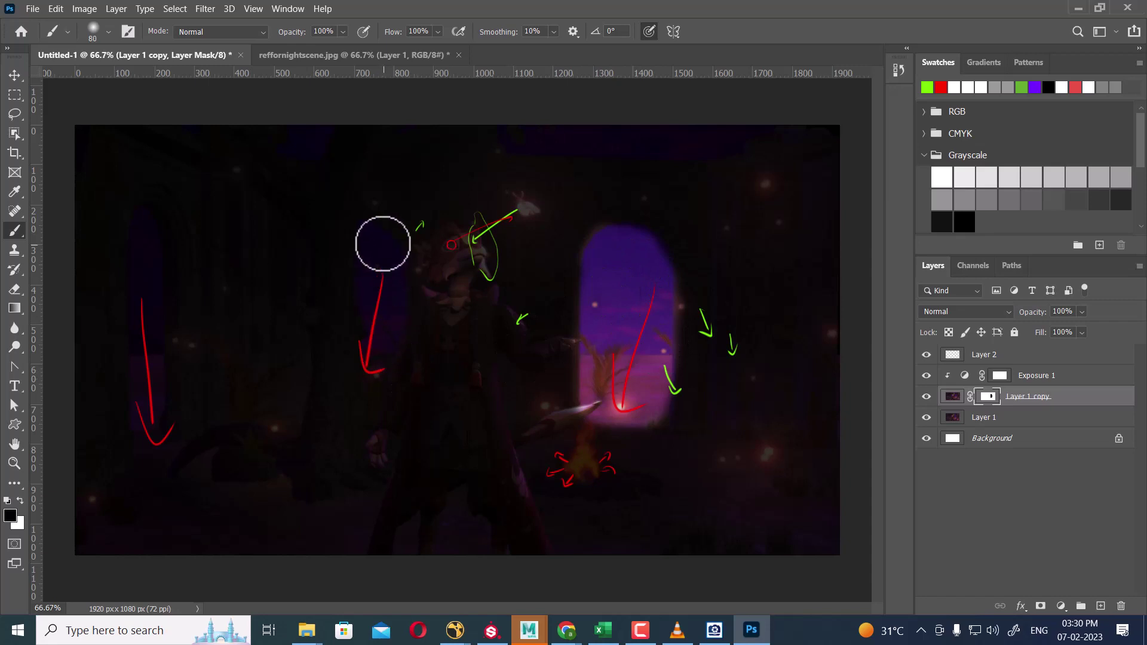
pyautogui.moveTo(379, 244)
pyautogui.mouseDown()
pyautogui.moveTo(368, 303)
pyautogui.moveTo(375, 243)
pyautogui.moveTo(395, 258)
pyautogui.moveTo(383, 351)
pyautogui.mouseUp()
pyautogui.moveTo(165, 241)
pyautogui.mouseDown()
pyautogui.moveTo(154, 286)
pyautogui.moveTo(145, 275)
pyautogui.moveTo(153, 417)
pyautogui.mouseUp()
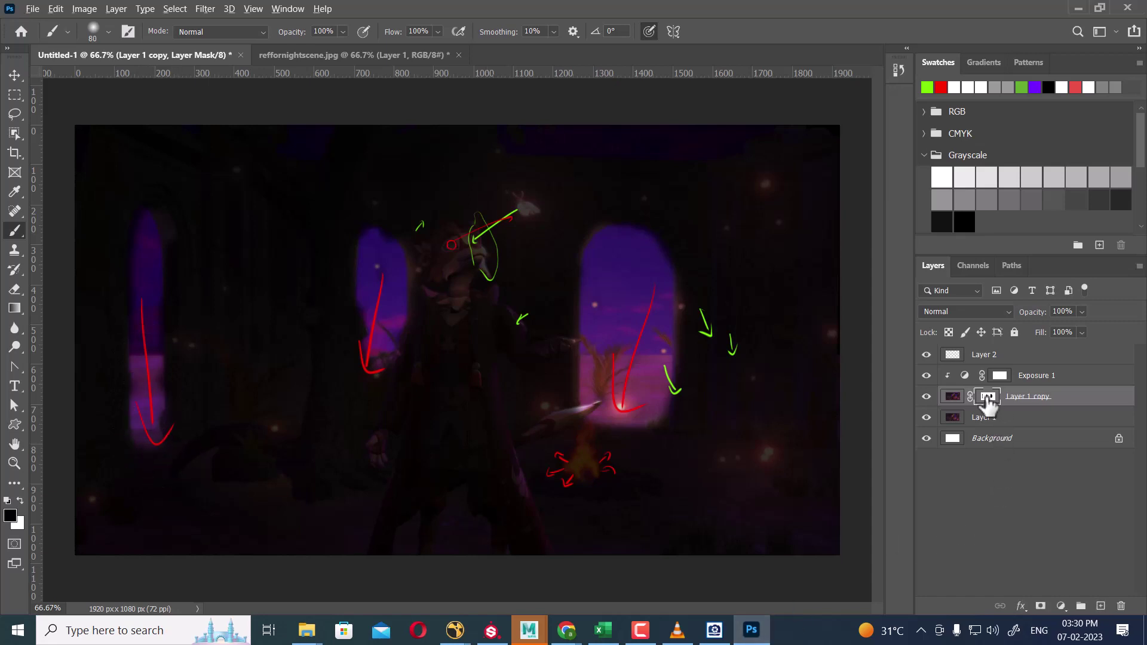
# Load the Layer 1 copy mask as a selection, fill the arches white and everything else black on the mask, and deselect.
pyautogui.hotkey('alt', 'i')
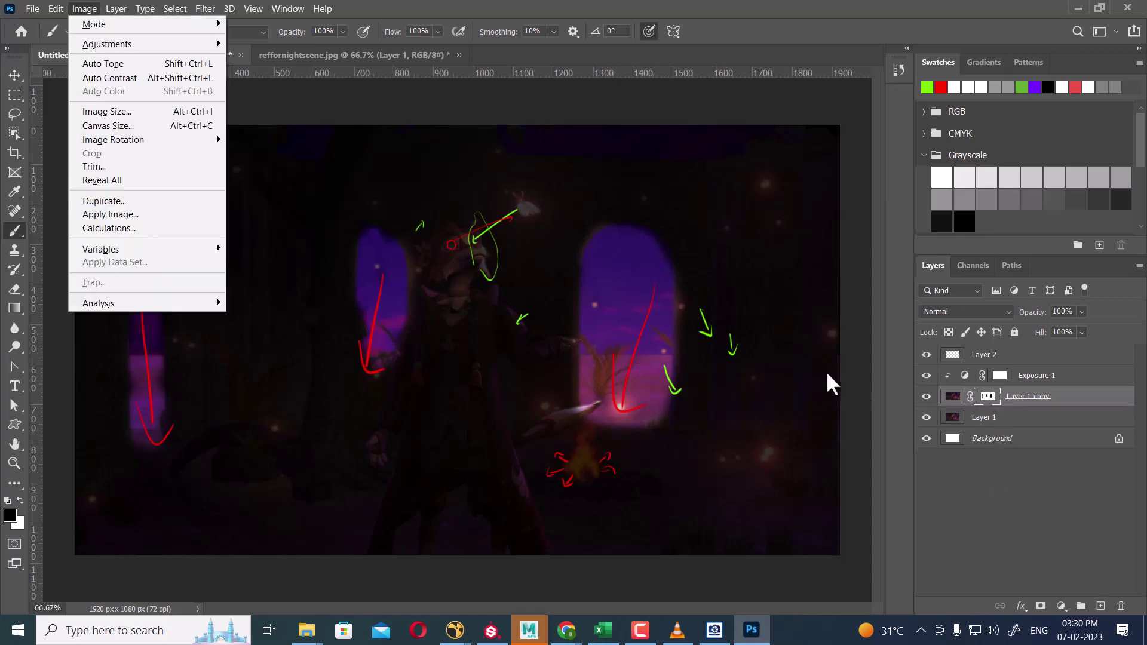
pyautogui.press('Escape')
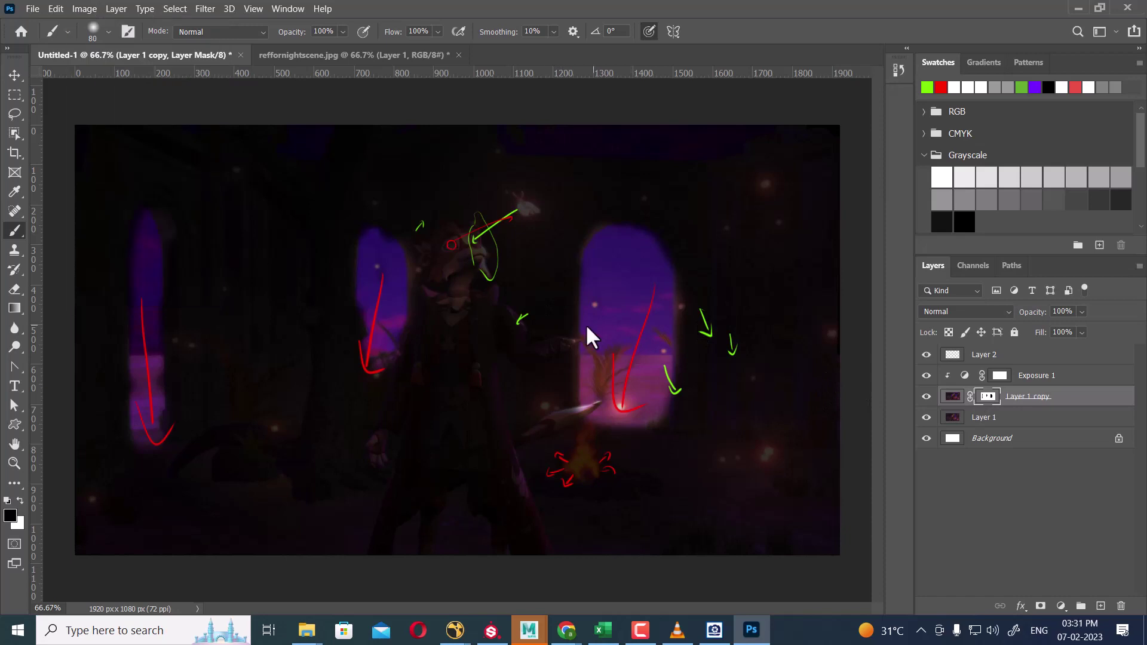
pyautogui.keyDown('ctrl'); pyautogui.click(986, 402); pyautogui.keyUp('ctrl')
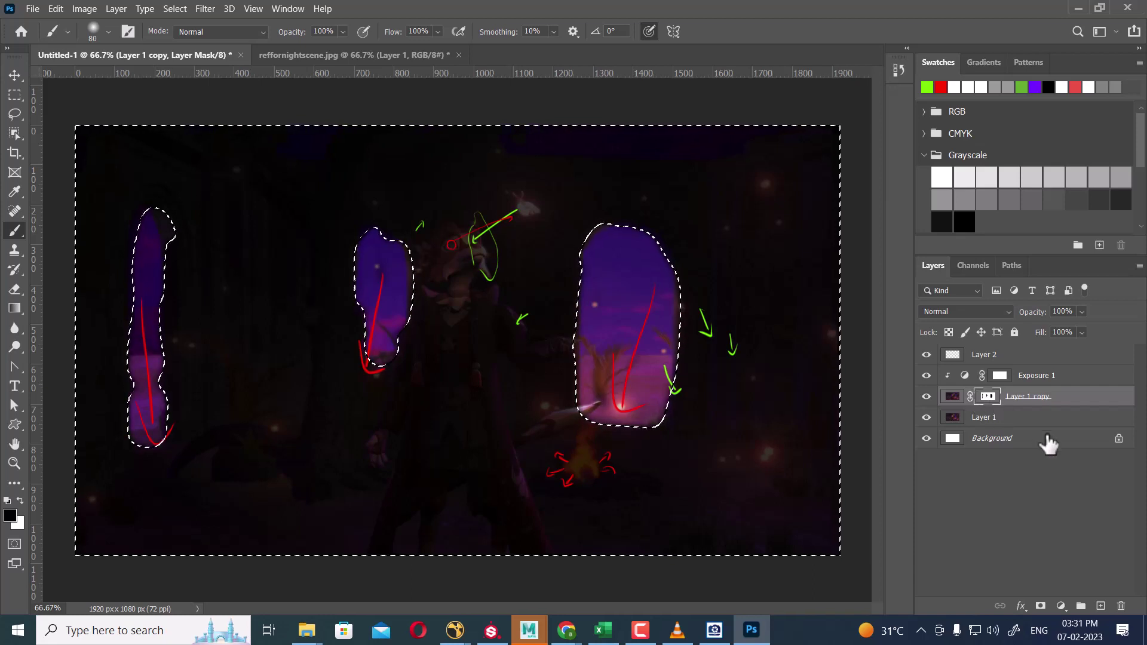
pyautogui.hotkey('ctrl', 'shift', 'i')
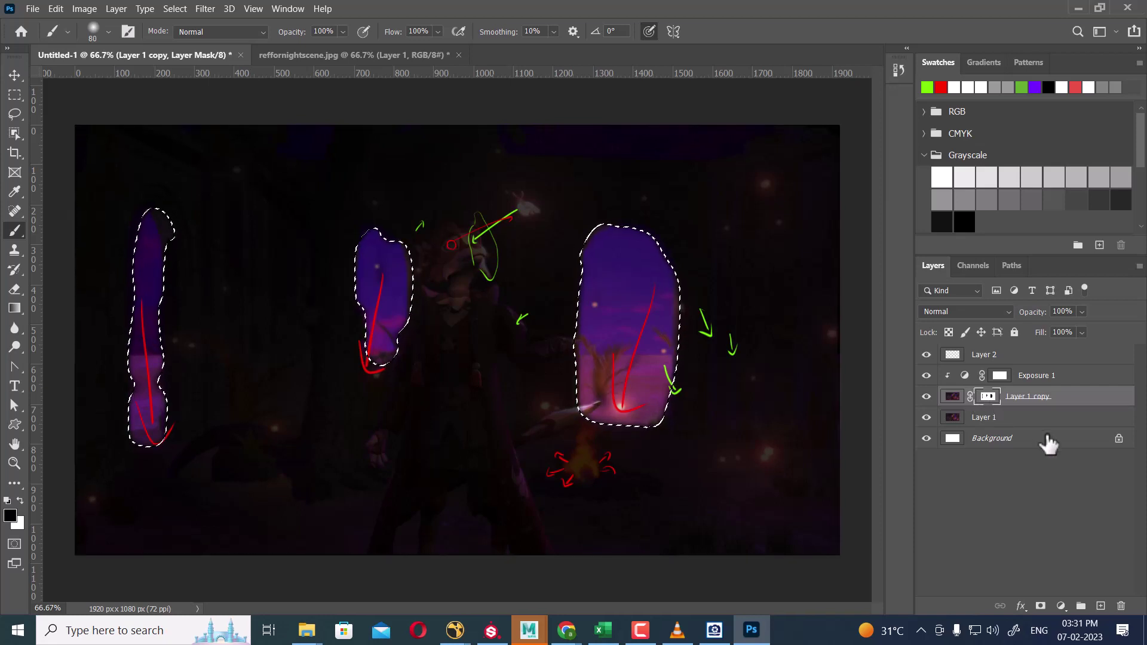
pyautogui.press('Delete')
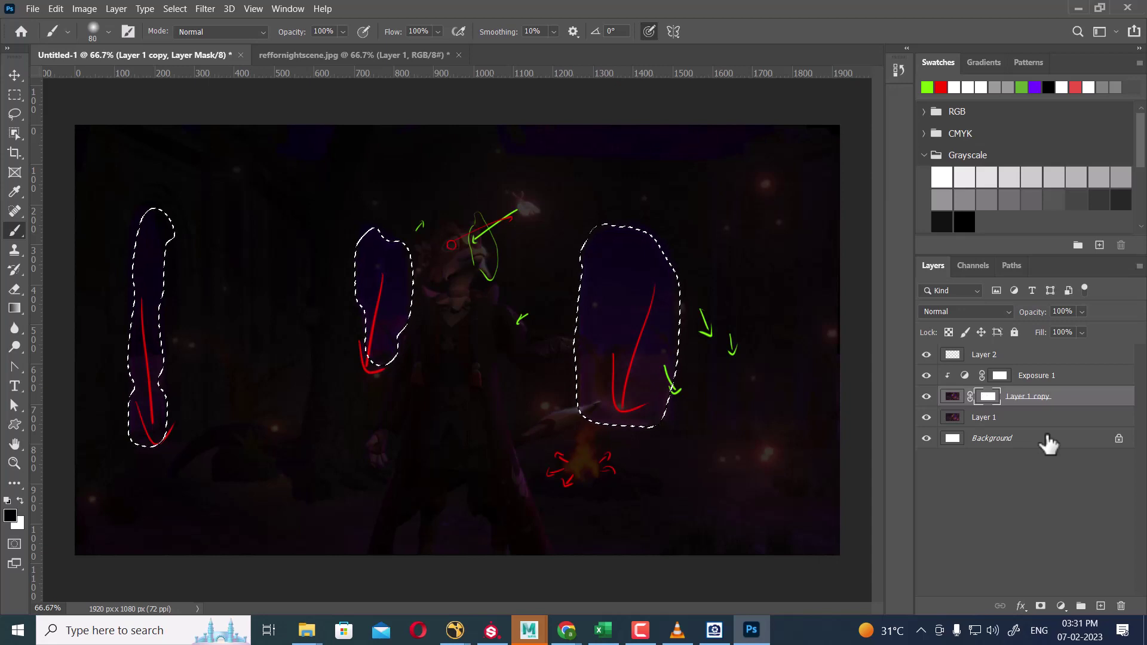
pyautogui.hotkey('ctrl', 'shift', 'i')
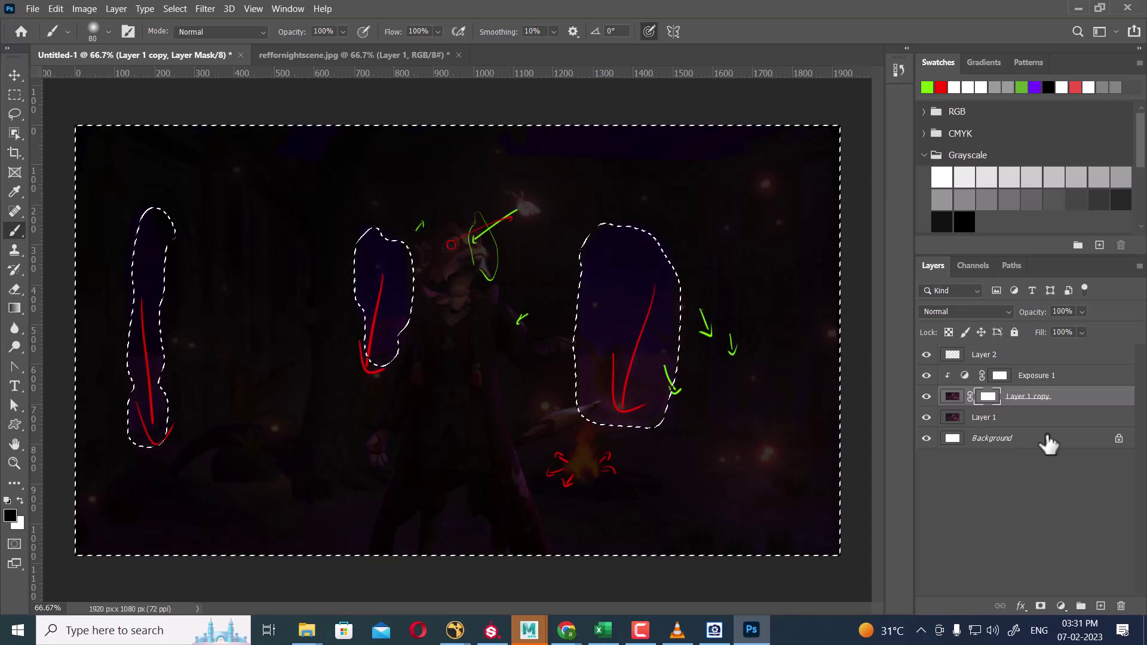
pyautogui.hotkey('alt', 'BackSpace')
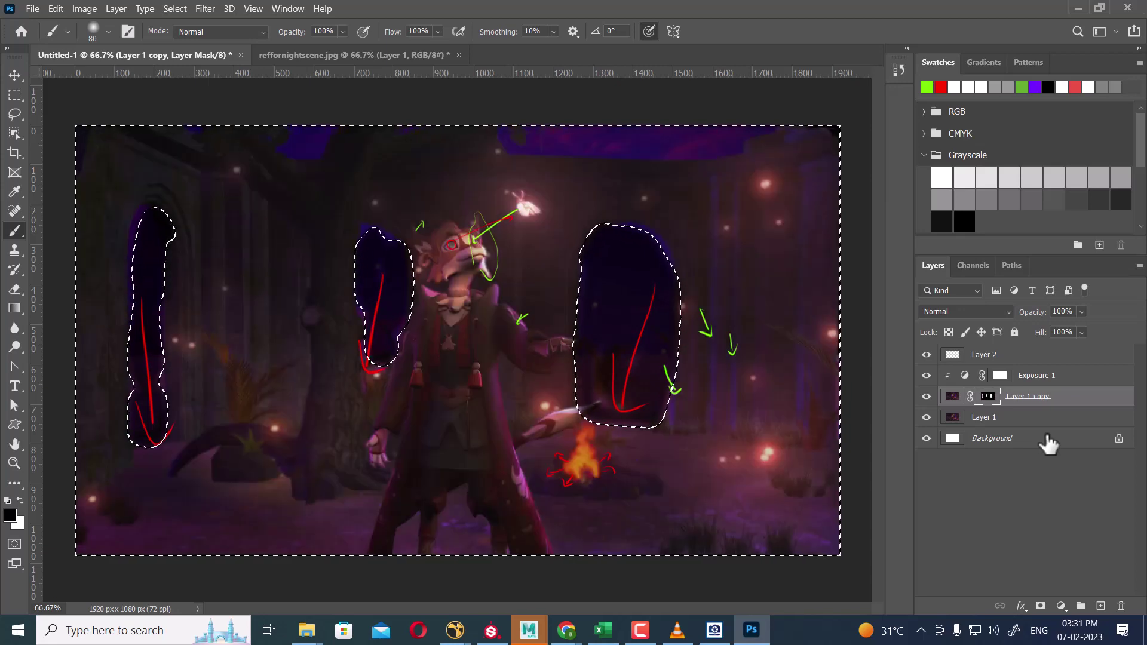
pyautogui.hotkey('ctrl', 'd')
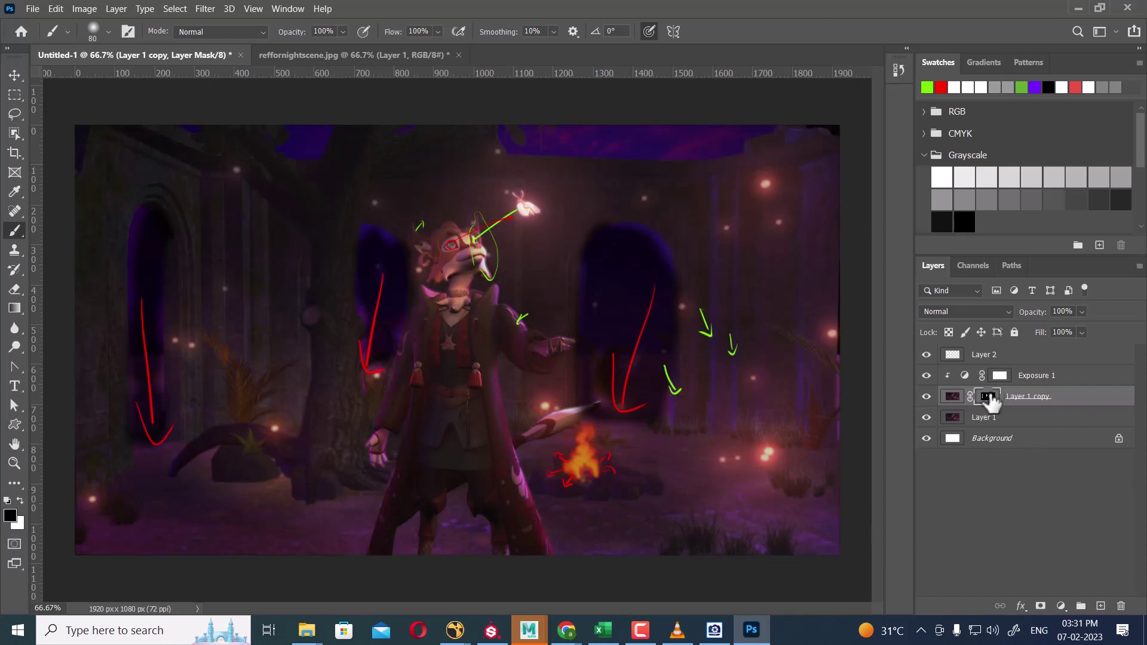
# Paint white on the Layer 1 copy mask over the sky gaps and the middle arch's edge, enlarging the brush to 150 px.
pyautogui.moveTo(639, 238)
pyautogui.mouseDown()
pyautogui.moveTo(657, 261)
pyautogui.moveTo(641, 252)
pyautogui.moveTo(653, 244)
pyautogui.moveTo(607, 253)
pyautogui.moveTo(589, 289)
pyautogui.mouseUp()
pyautogui.press('x')
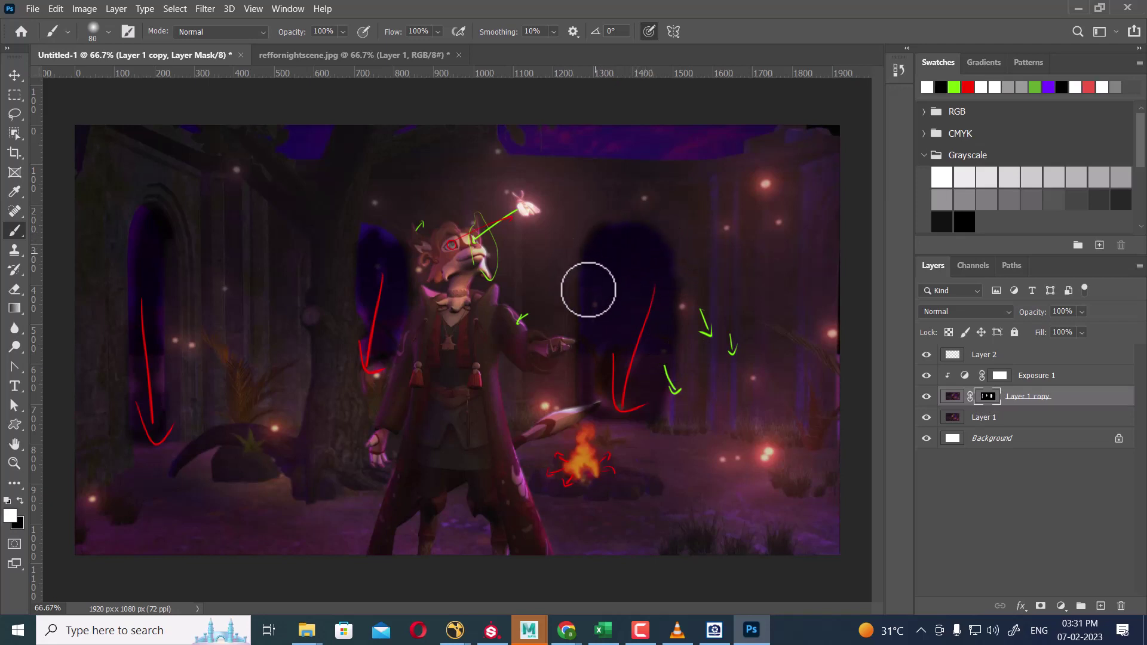
pyautogui.moveTo(750, 141)
pyautogui.mouseDown()
pyautogui.moveTo(688, 140)
pyautogui.moveTo(748, 127)
pyautogui.moveTo(575, 135)
pyautogui.moveTo(669, 131)
pyautogui.moveTo(604, 136)
pyautogui.mouseUp()
pyautogui.press(']')
pyautogui.press(']')
pyautogui.press(']')
pyautogui.press(']')
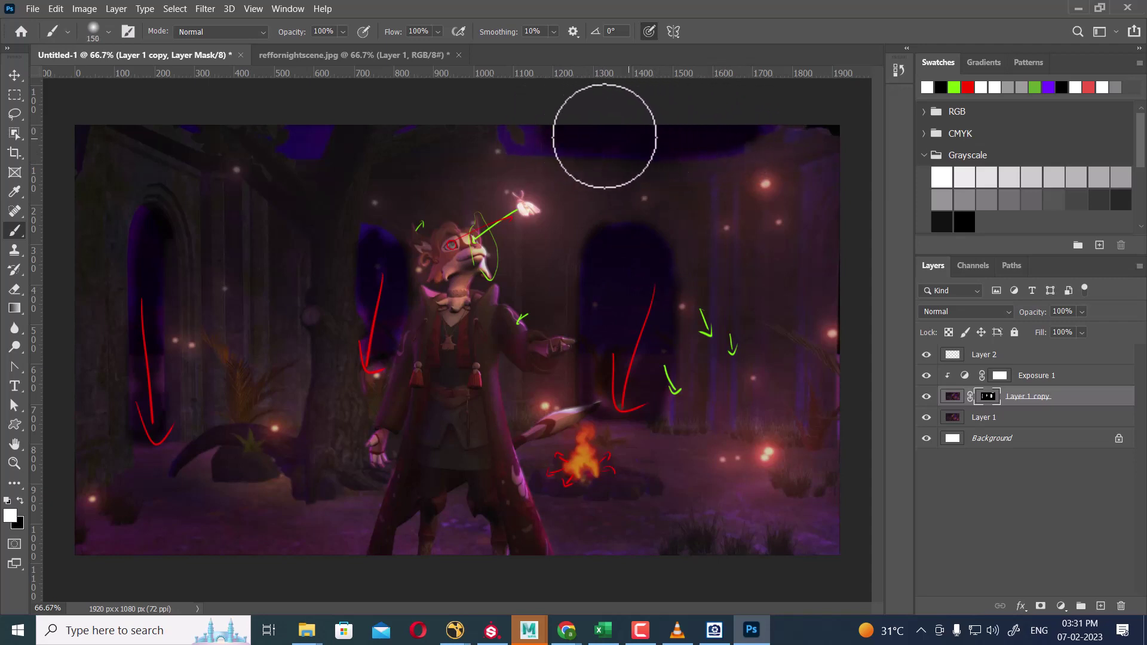
pyautogui.moveTo(328, 120)
pyautogui.mouseDown()
pyautogui.moveTo(308, 147)
pyautogui.moveTo(286, 117)
pyautogui.moveTo(240, 151)
pyautogui.moveTo(192, 115)
pyautogui.mouseUp()
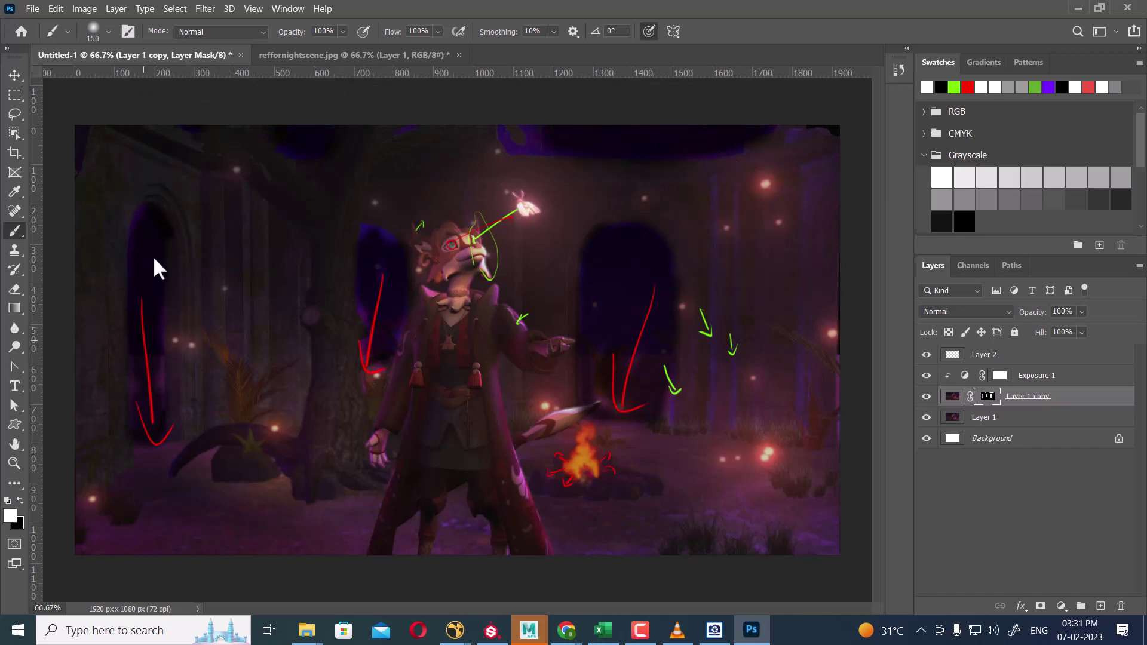
pyautogui.moveTo(340, 251)
pyautogui.mouseDown()
pyautogui.moveTo(363, 243)
pyautogui.moveTo(371, 269)
pyautogui.mouseUp()
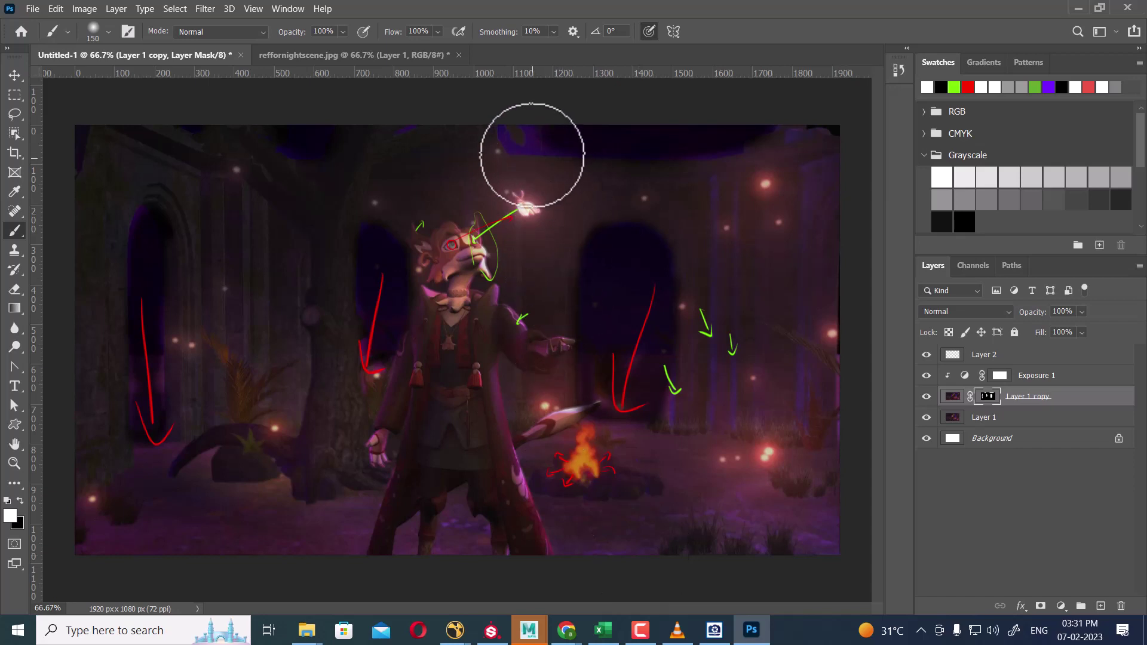
pyautogui.moveTo(538, 149)
pyautogui.mouseDown()
pyautogui.moveTo(513, 137)
pyautogui.moveTo(799, 140)
pyautogui.moveTo(762, 146)
pyautogui.mouseUp()
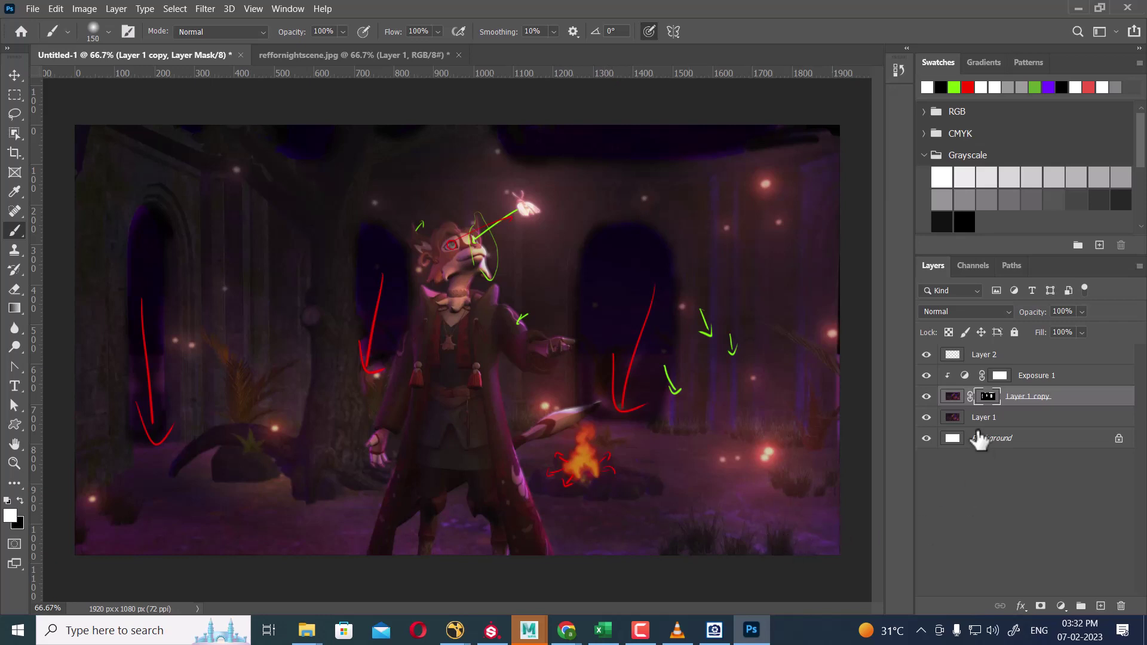
# Compare the frame with and without Layer 1 copy, and lower that layer's fill to 87%.
pyautogui.click(926, 396)
pyautogui.click(927, 397)
pyautogui.click(927, 397)
pyautogui.click(927, 396)
pyautogui.click(953, 397)
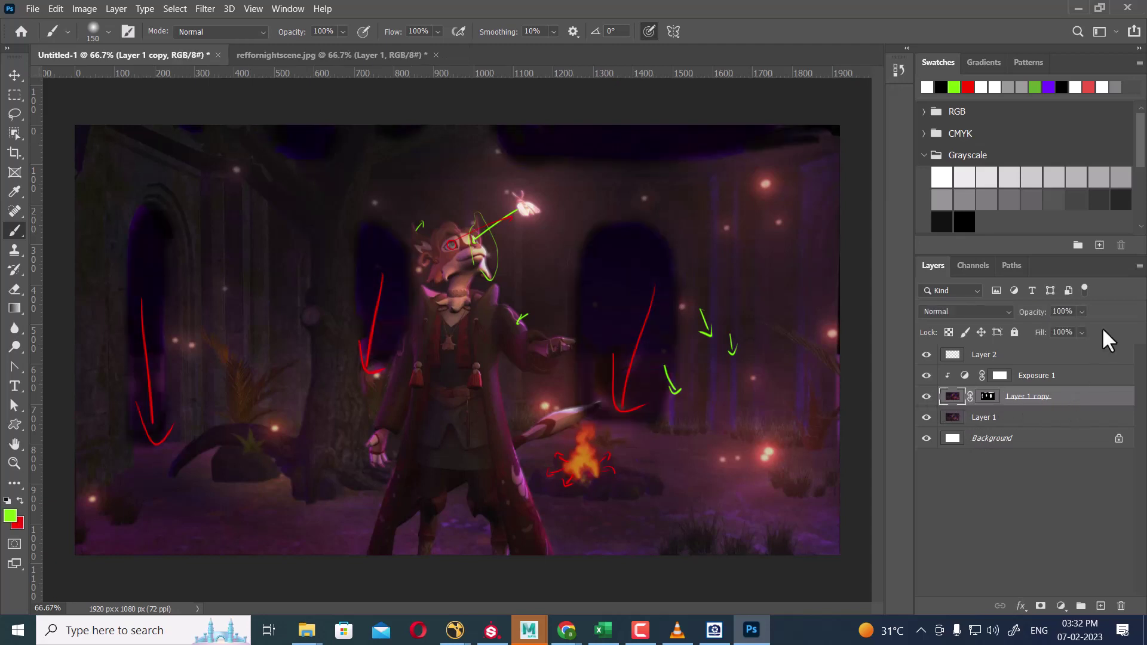
pyautogui.moveTo(1042, 342); pyautogui.dragTo(1032, 344)
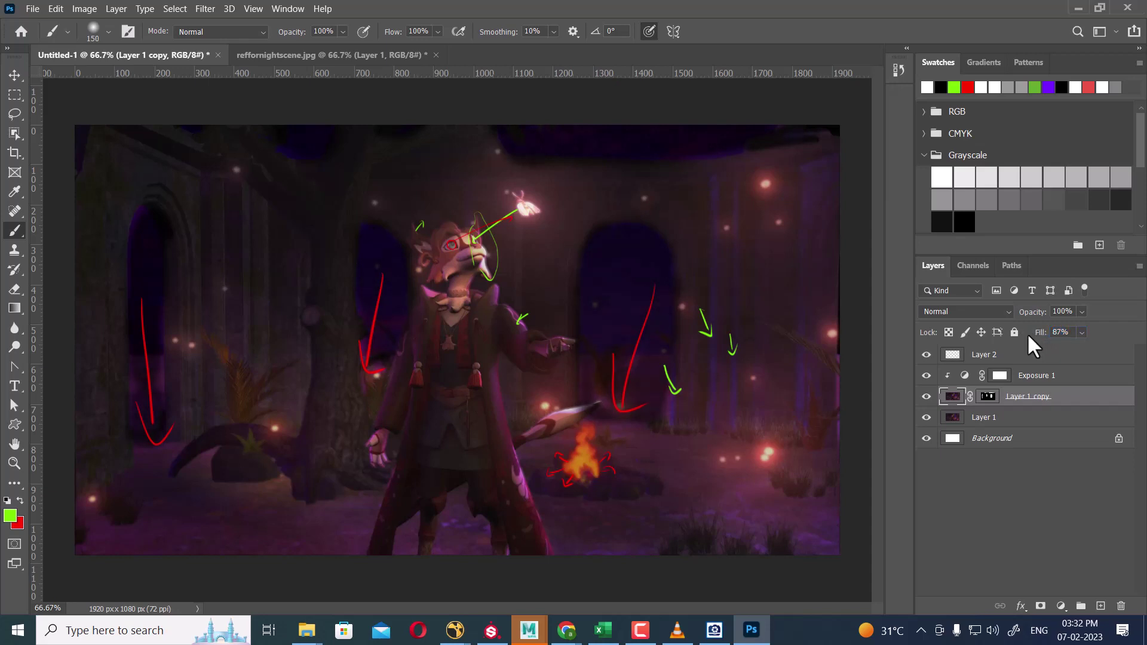